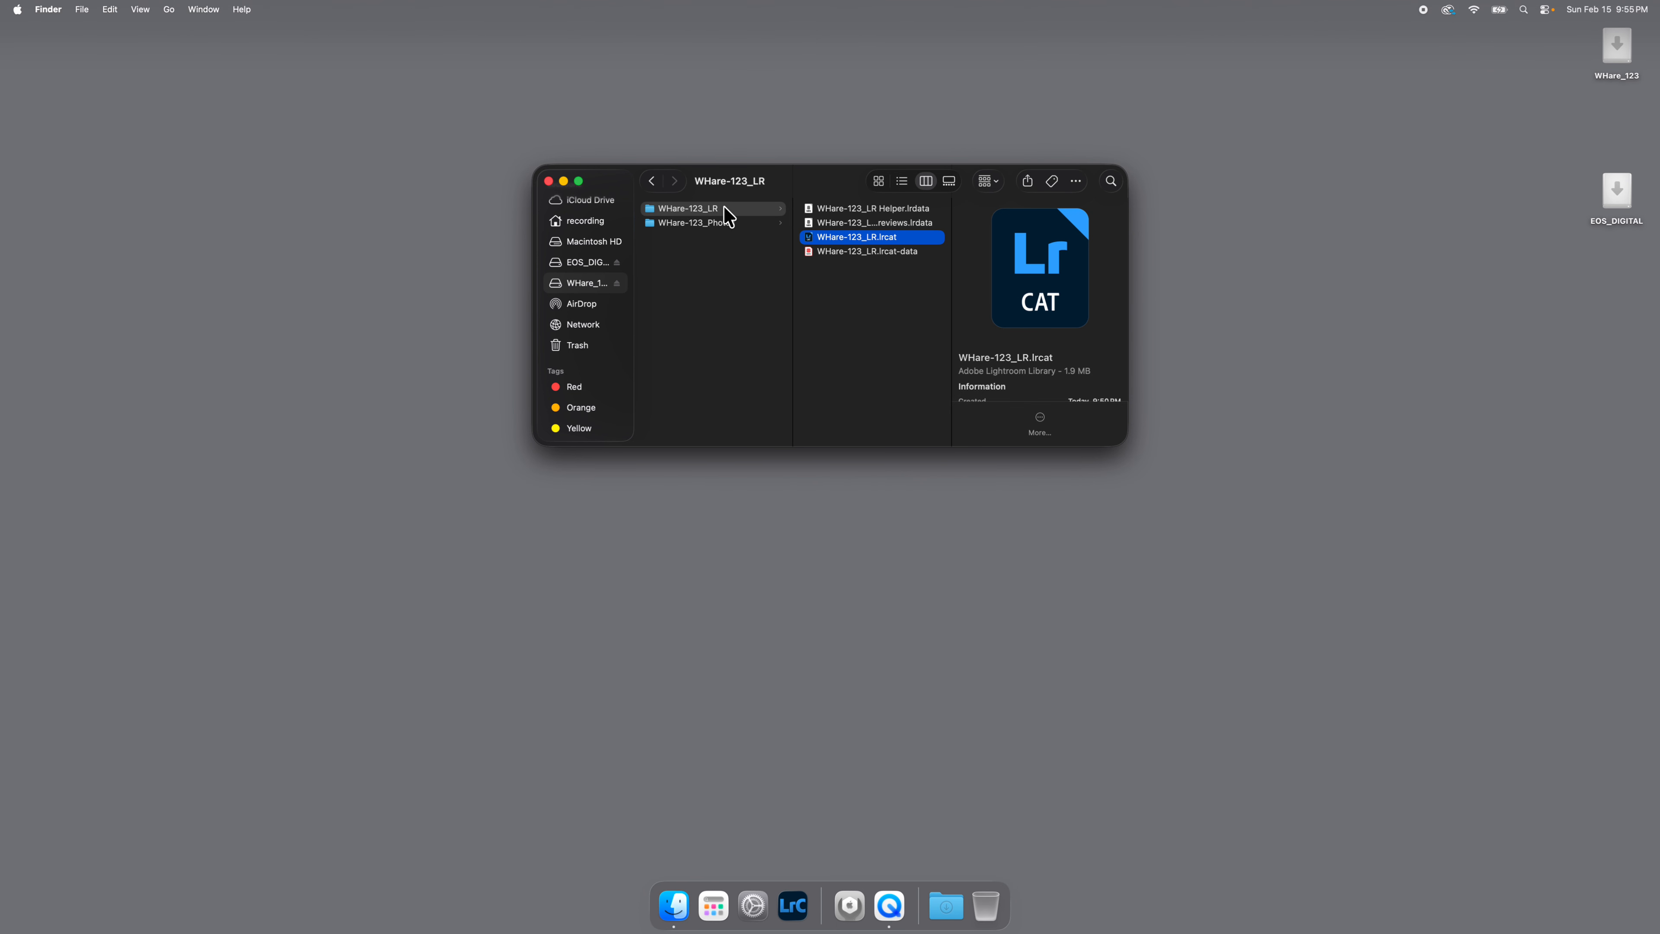
Open the catalog file WHare-123_LR.lrcat from the WHare-123_LR folder on the WHare_123 drive in Lightroom Classic.
left_click(575, 282)
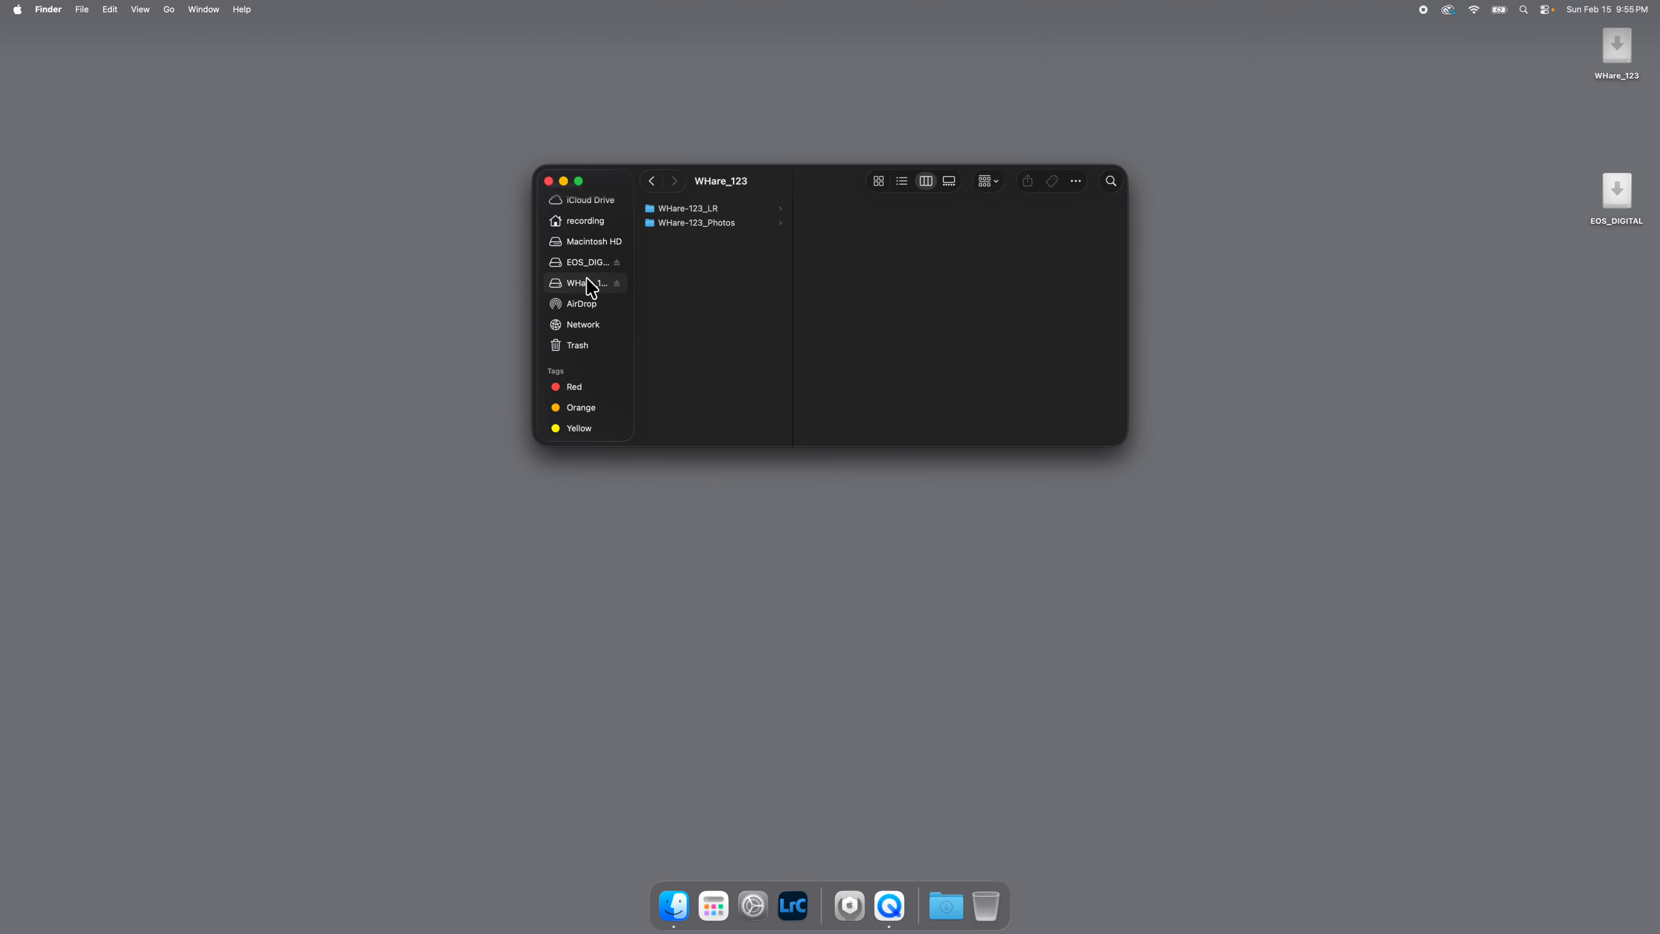
left_click(685, 209)
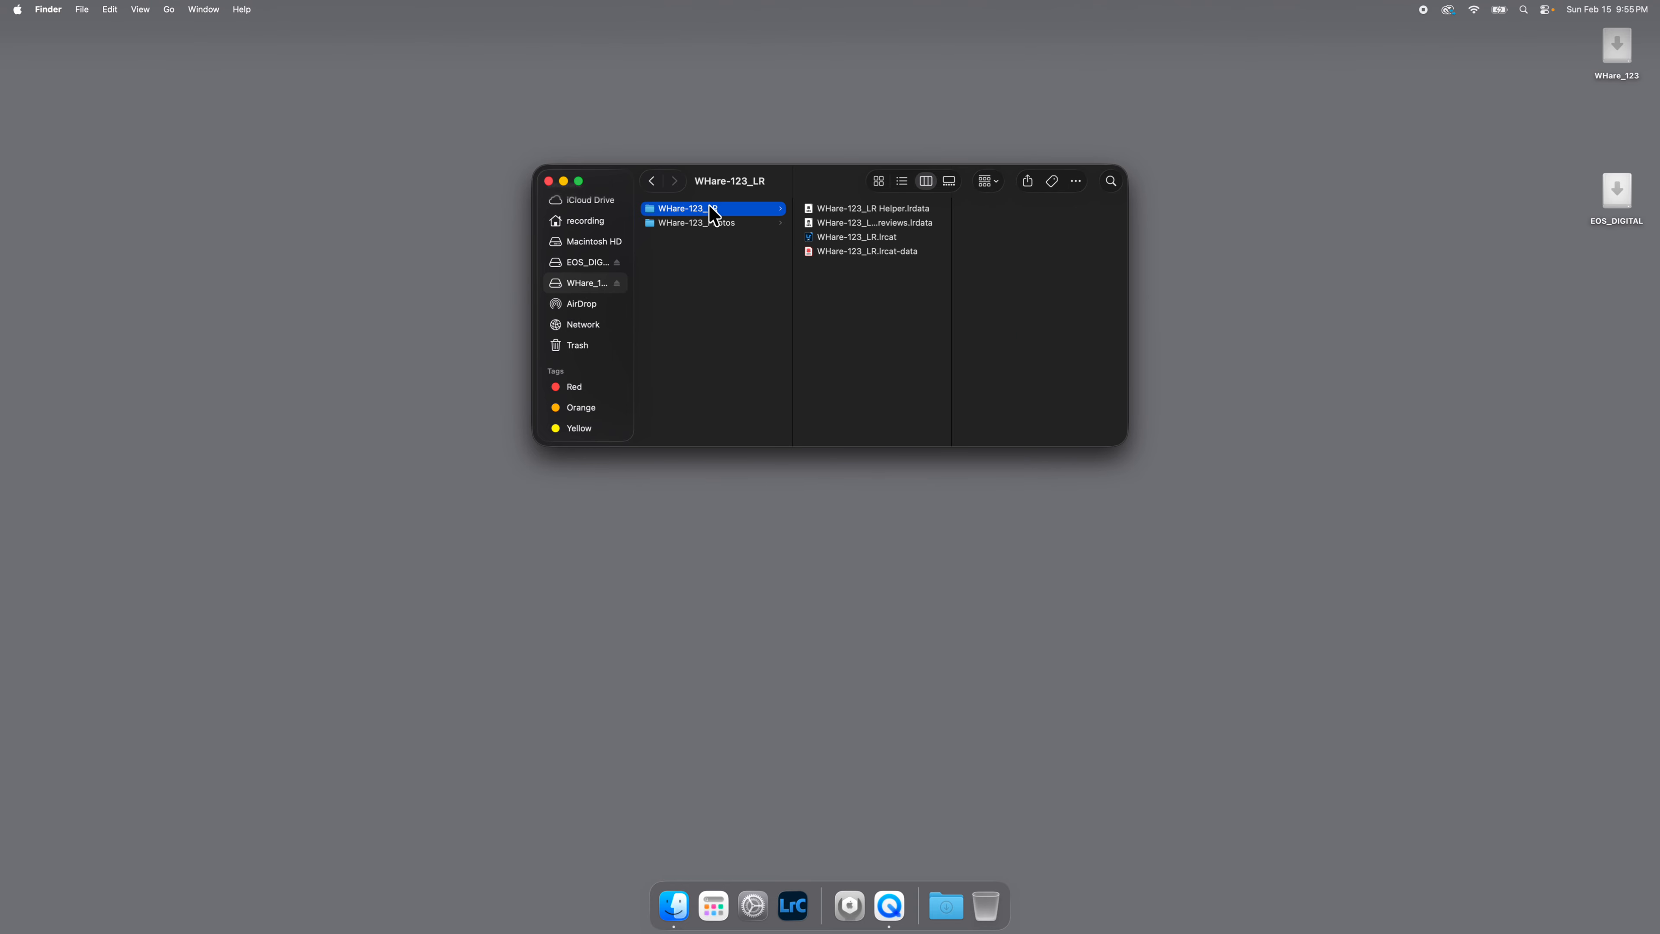
left_click(855, 238)
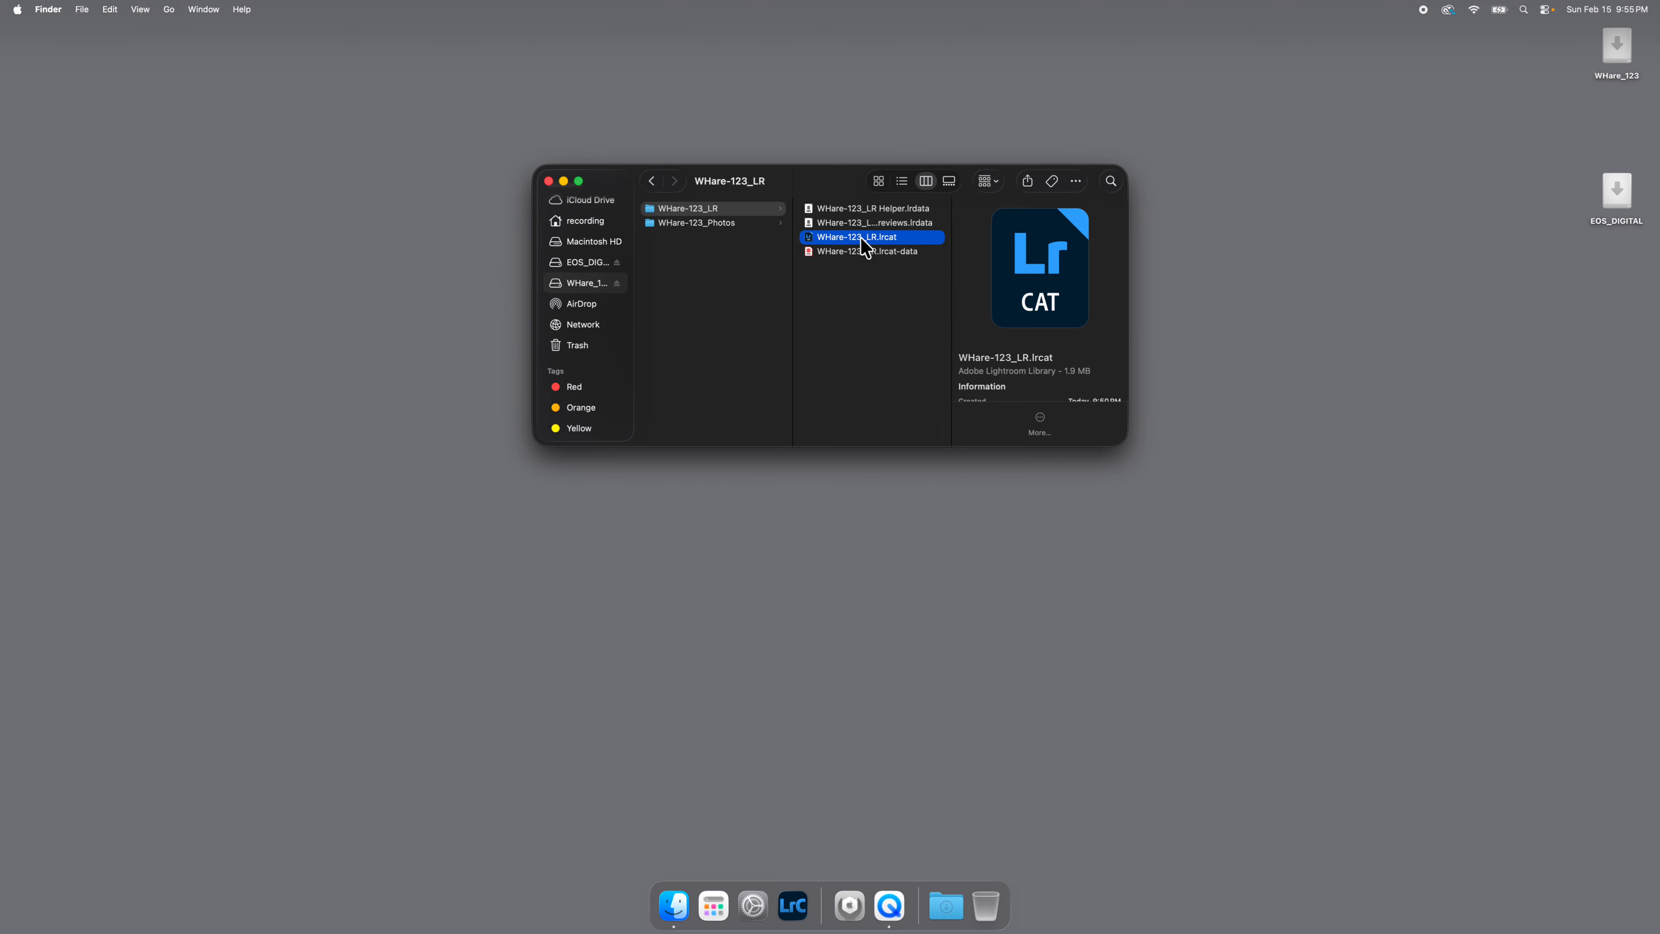
double_click(860, 239)
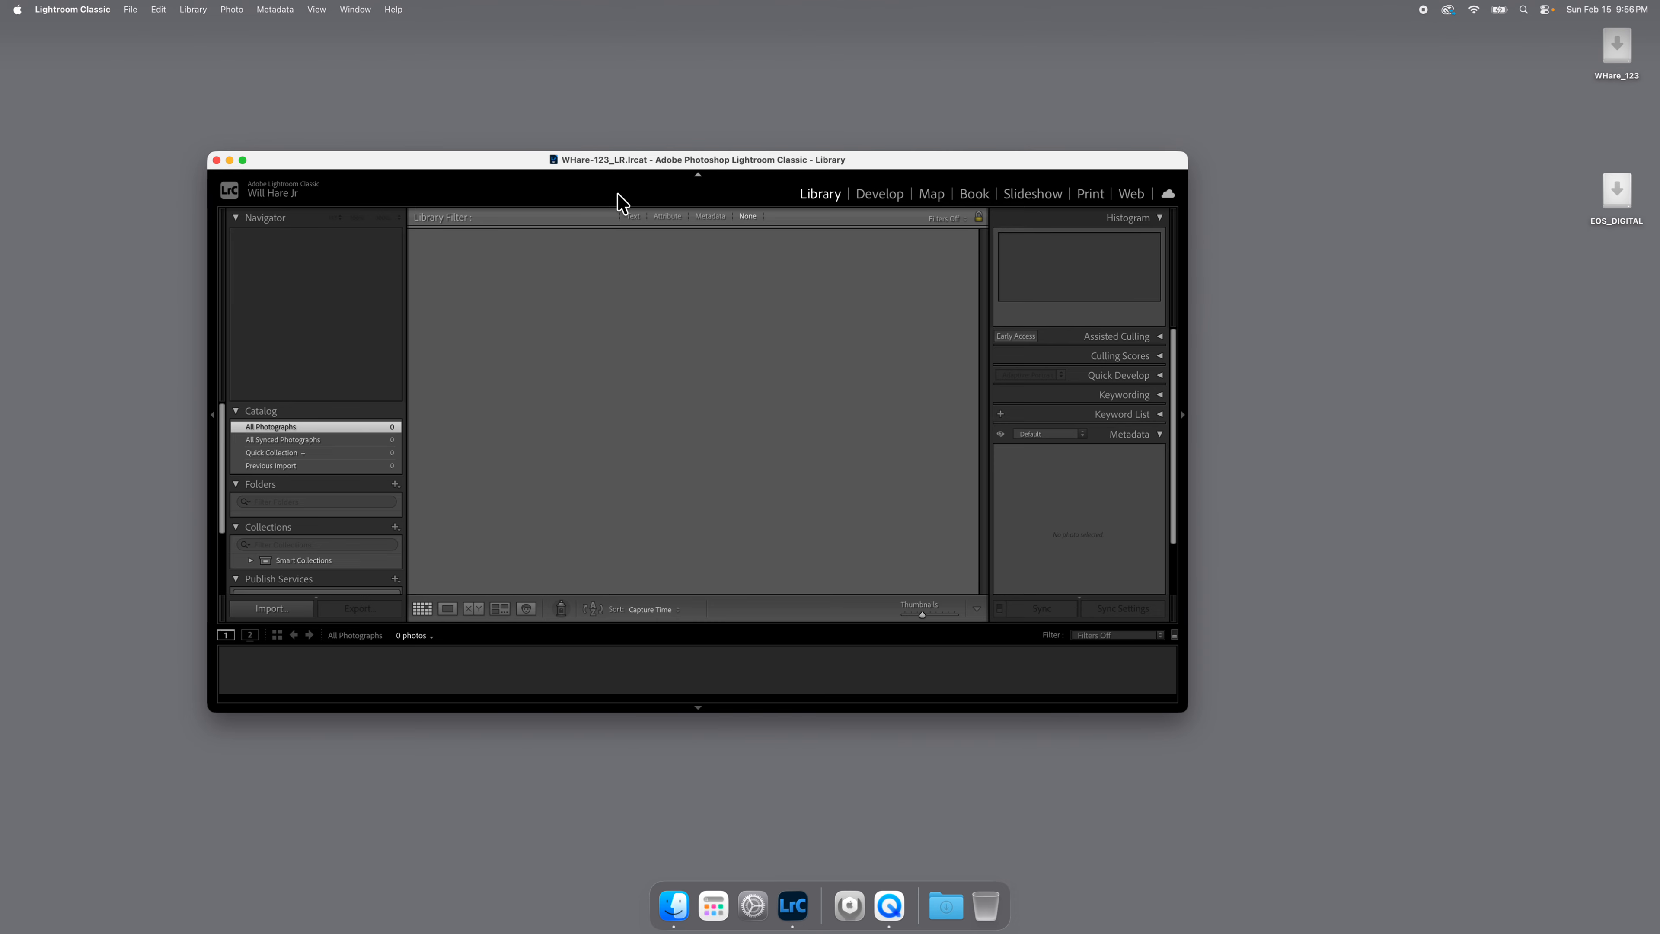
Enable storing presets with this catalog in the Lightroom Classic preferences.
left_click(95, 10)
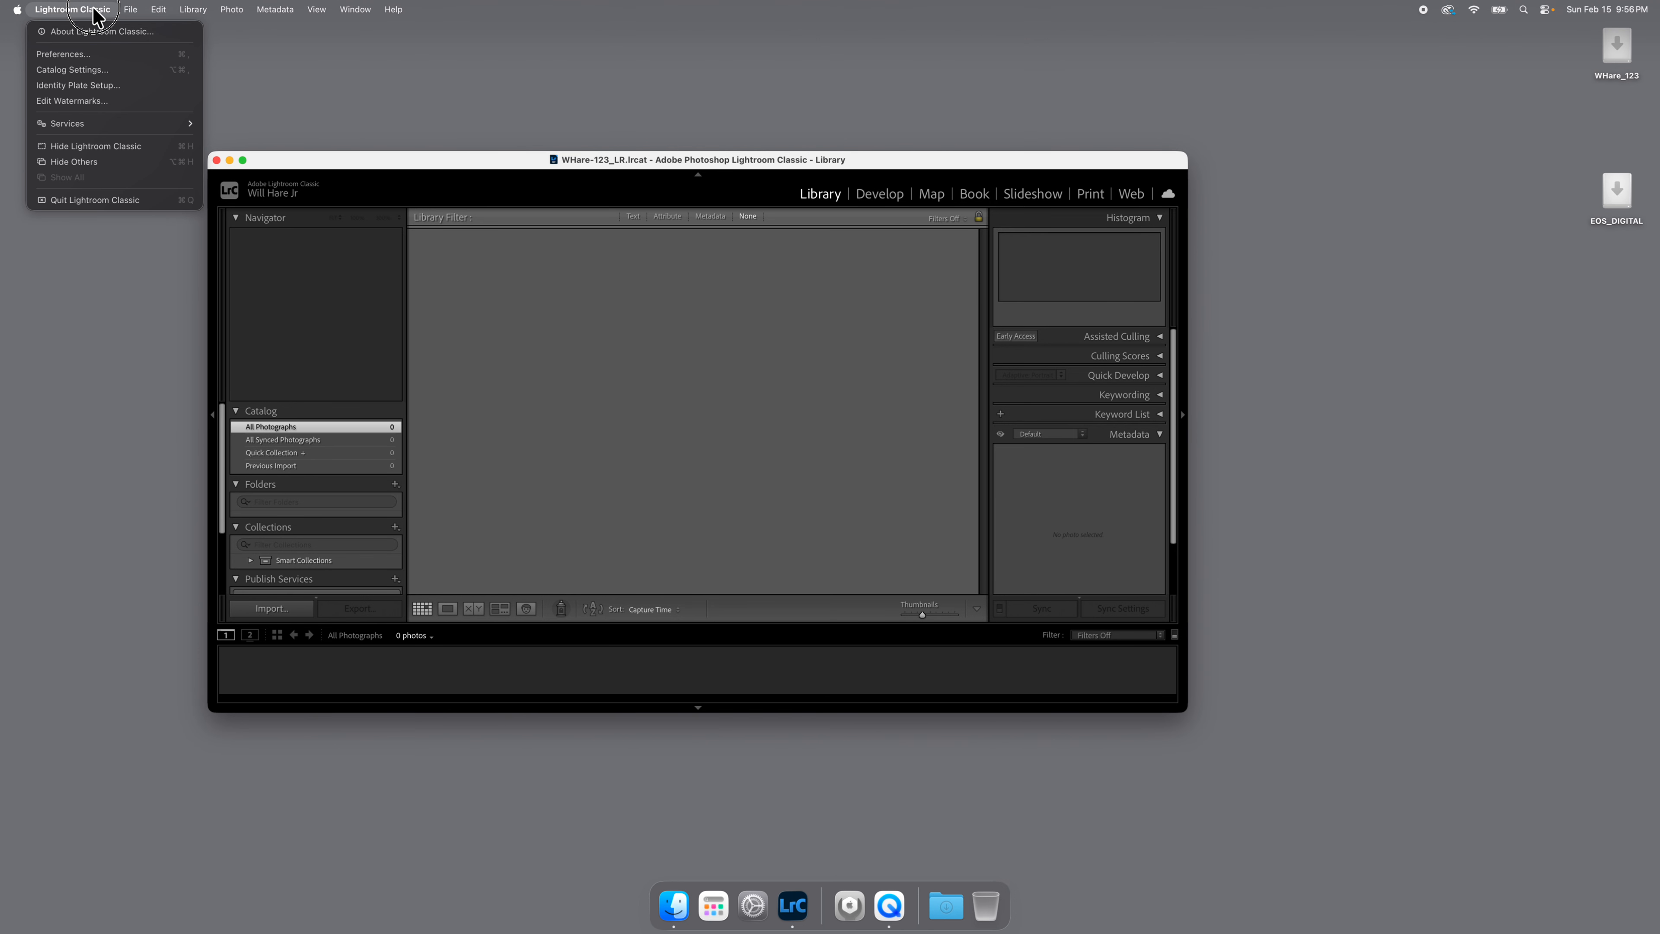
left_click(81, 55)
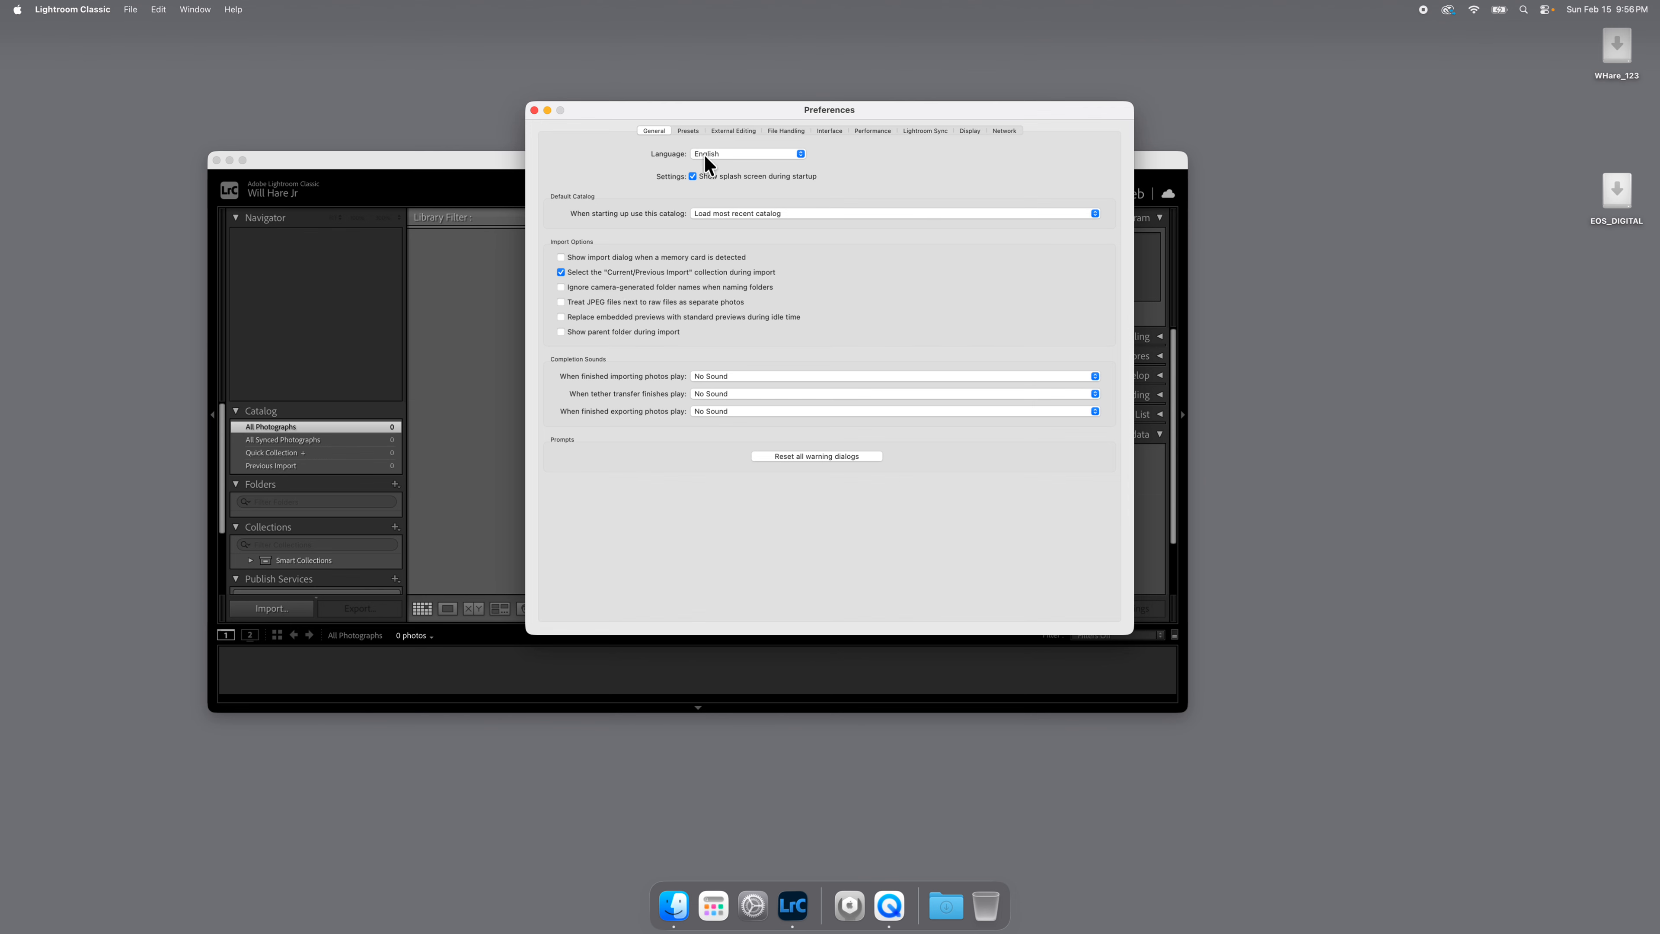
left_click(691, 128)
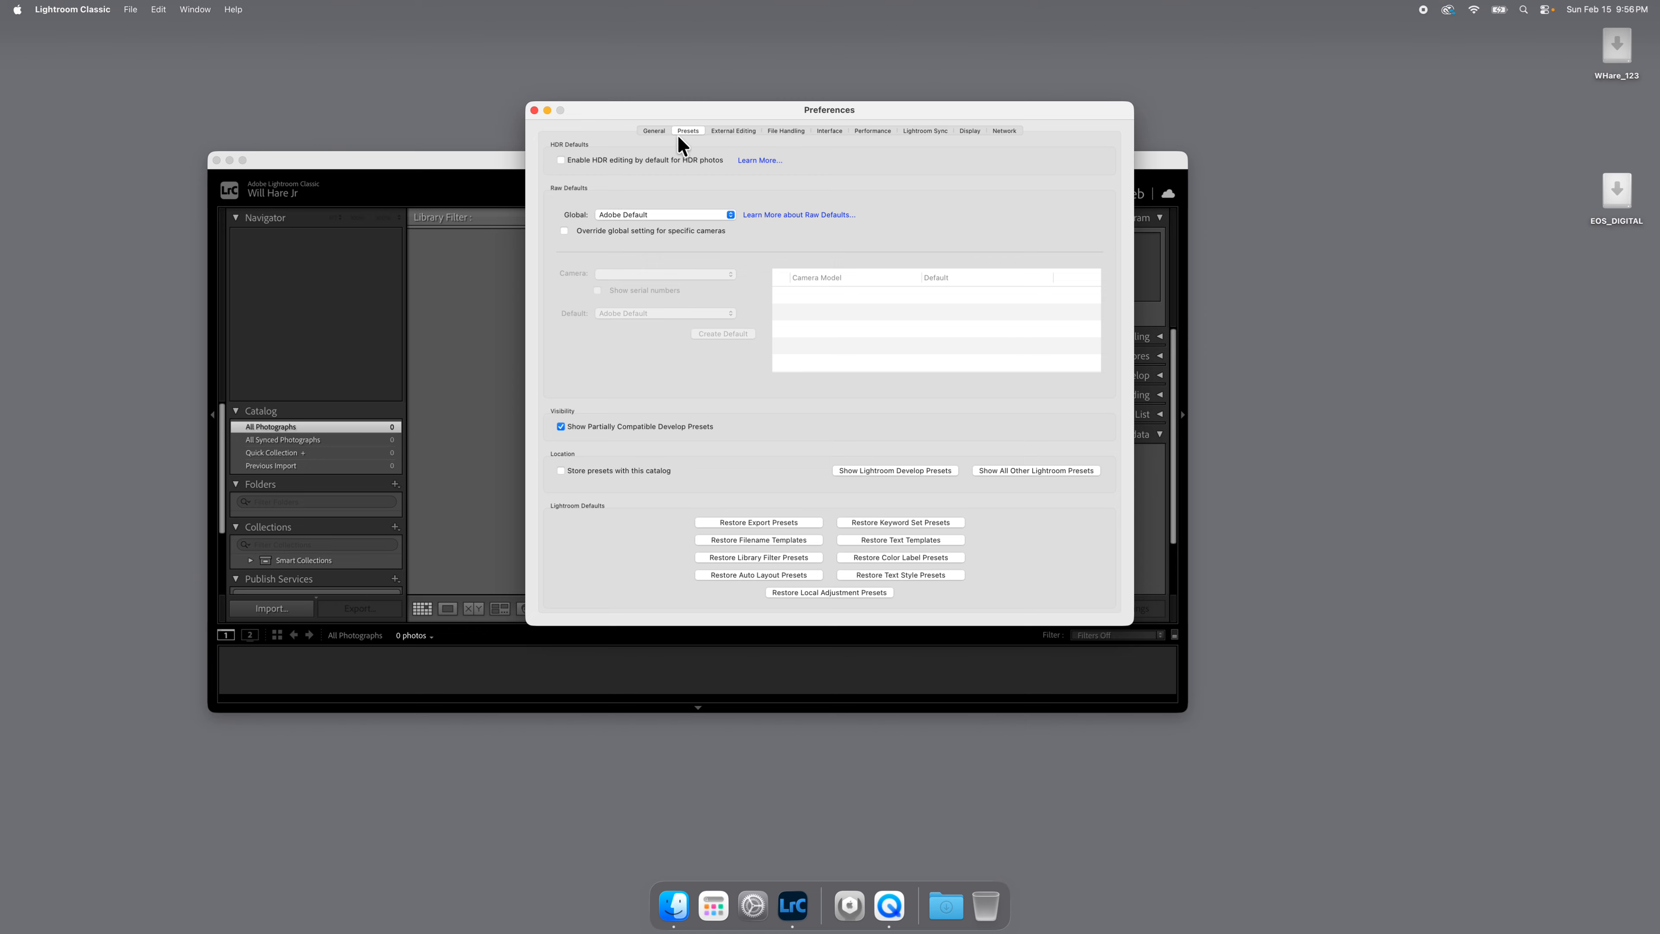
left_click(560, 470)
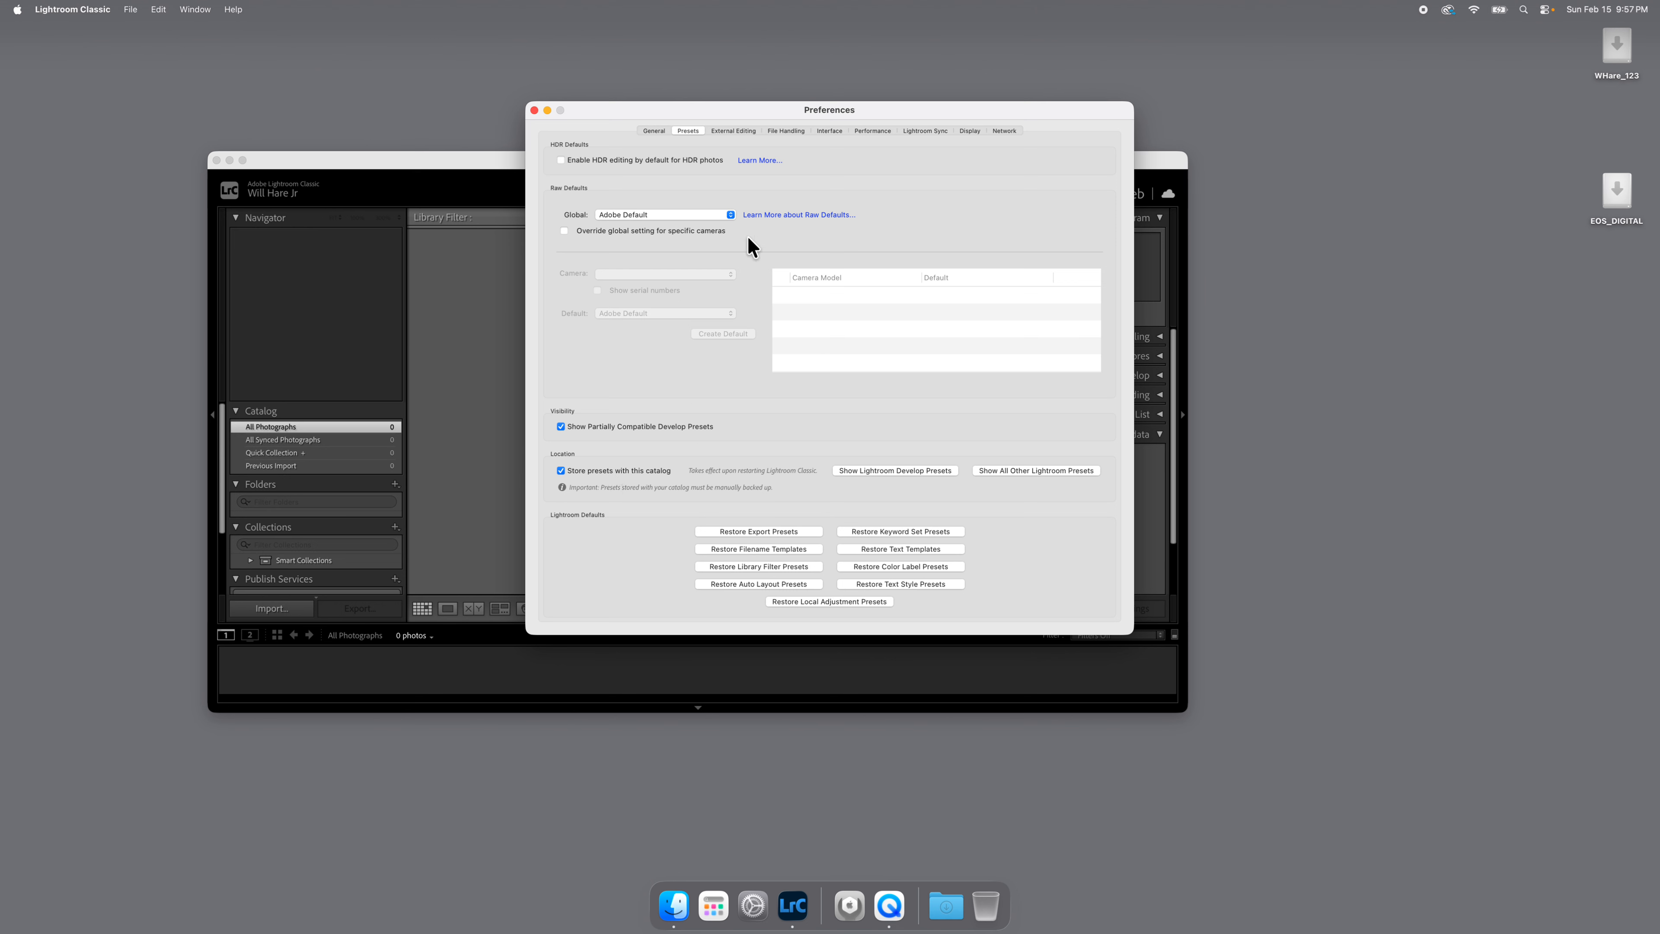
Set the file format for external editing in Adobe Photoshop 2025 to PSD.
left_click(743, 129)
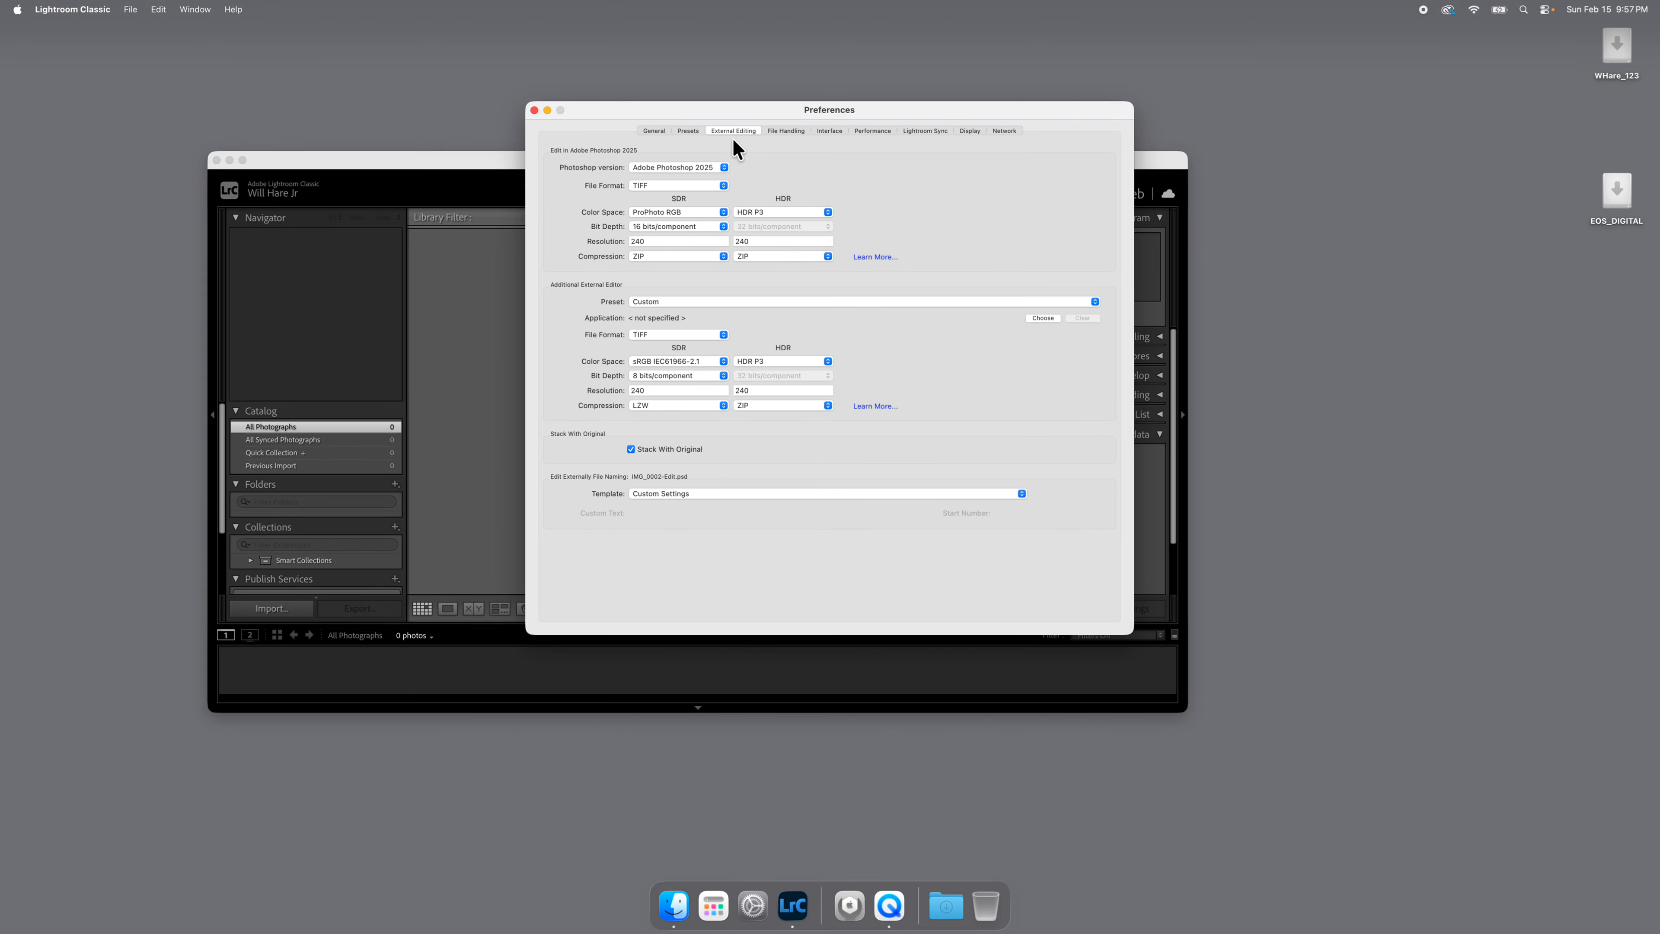
left_click(691, 167)
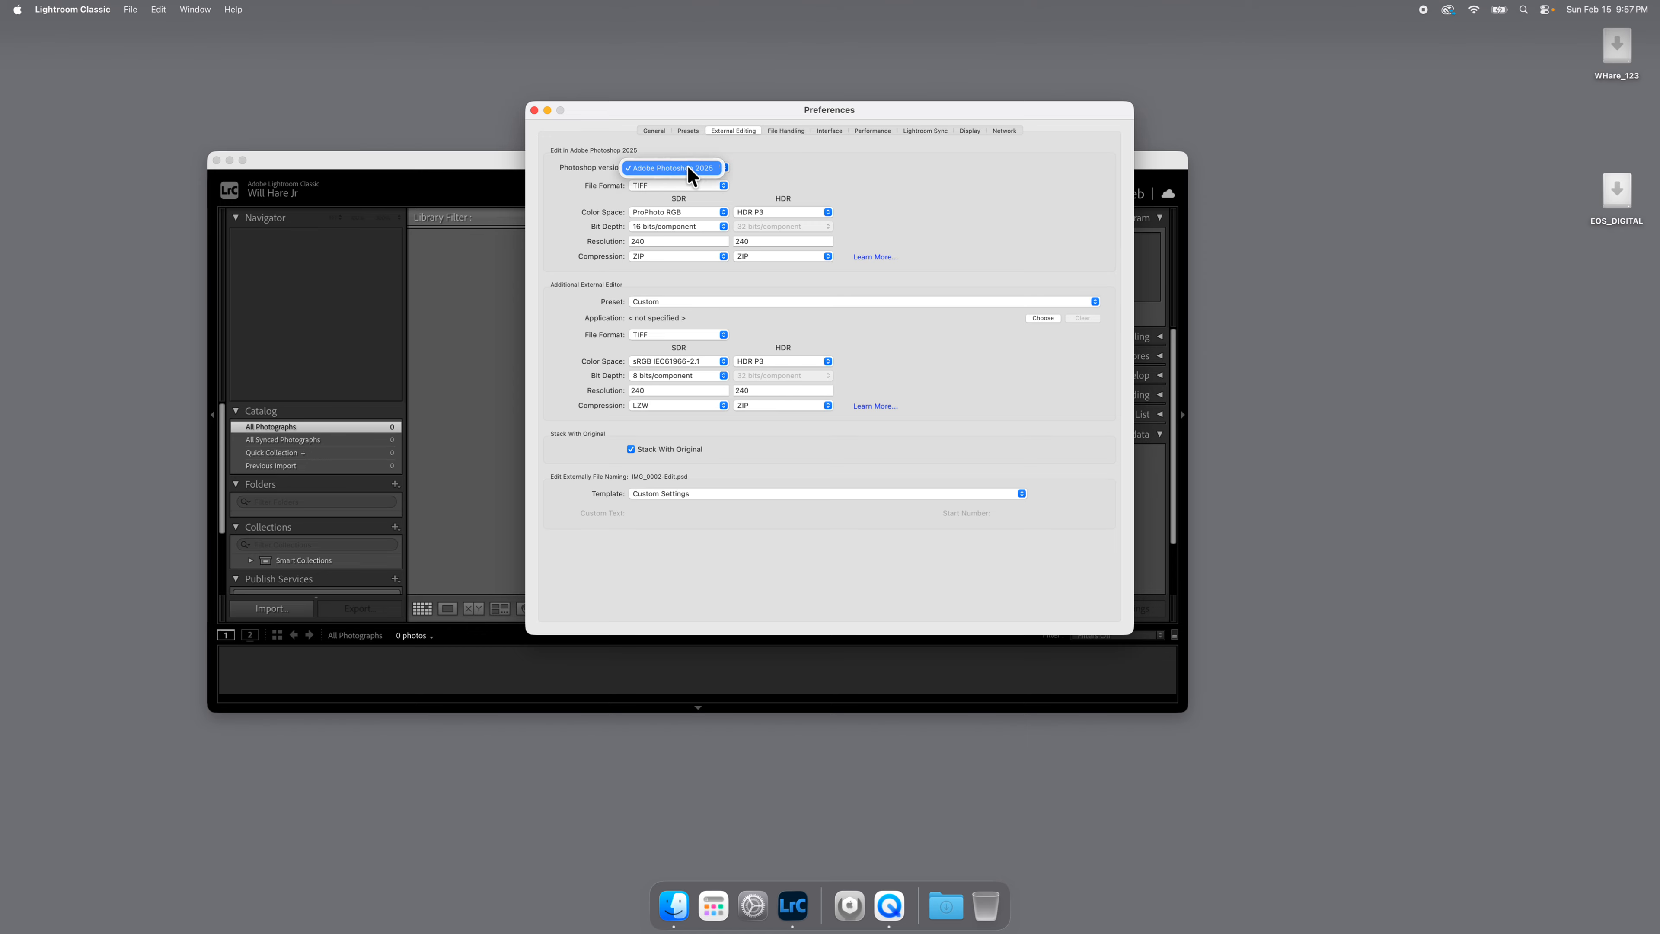
left_click(771, 166)
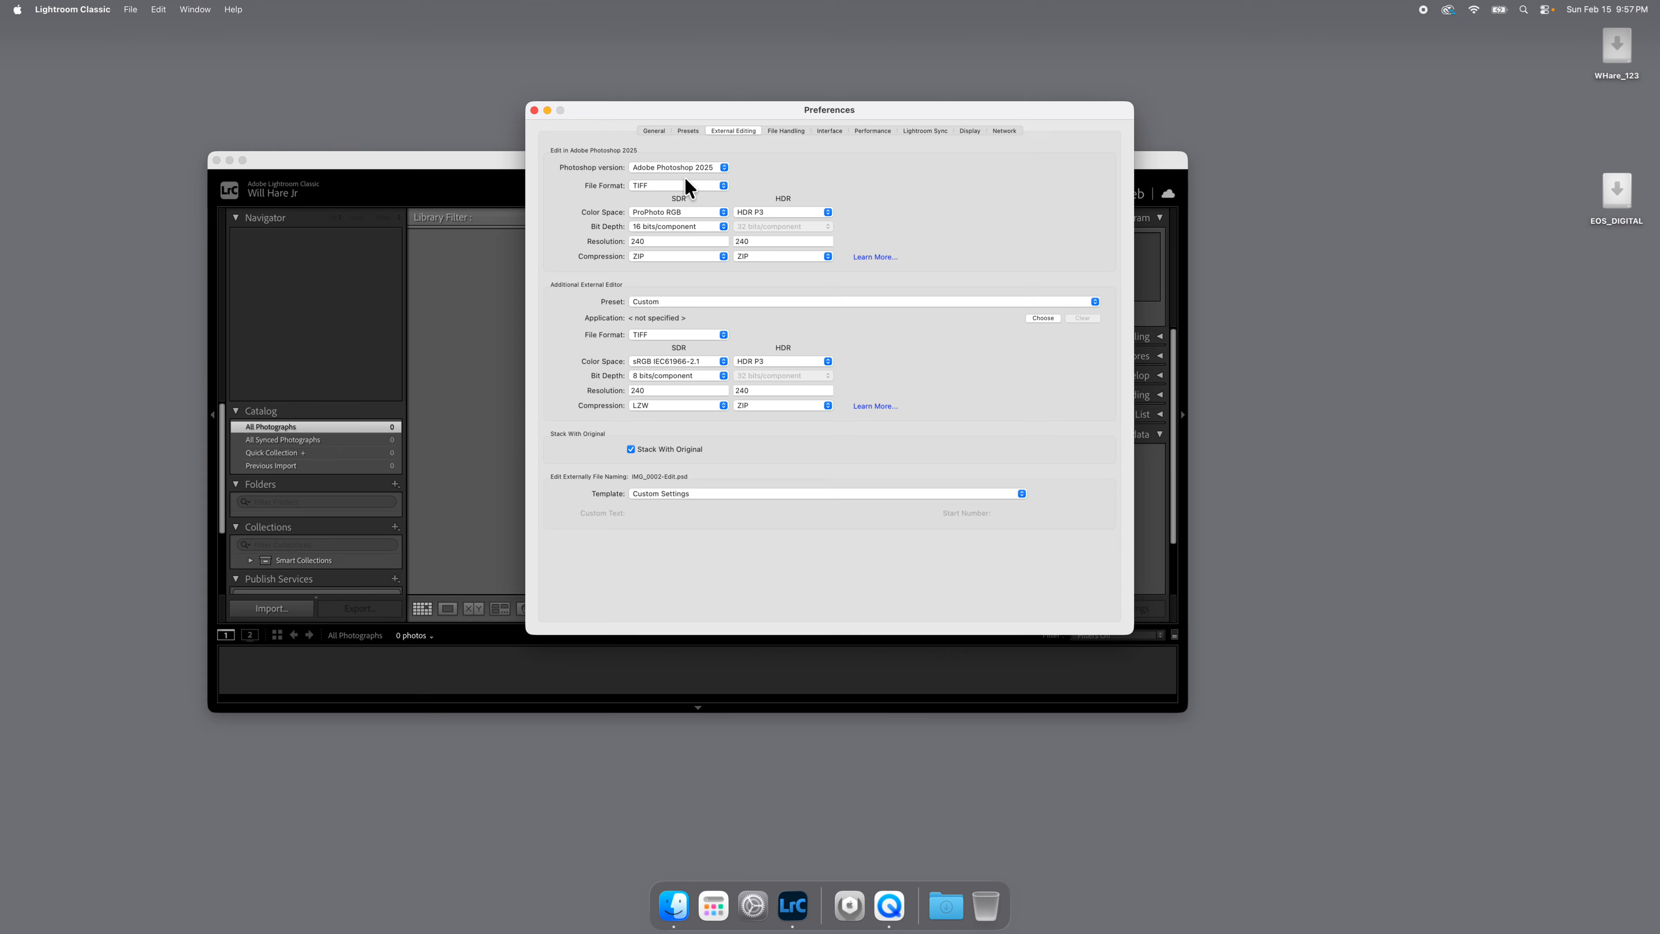
left_click(688, 190)
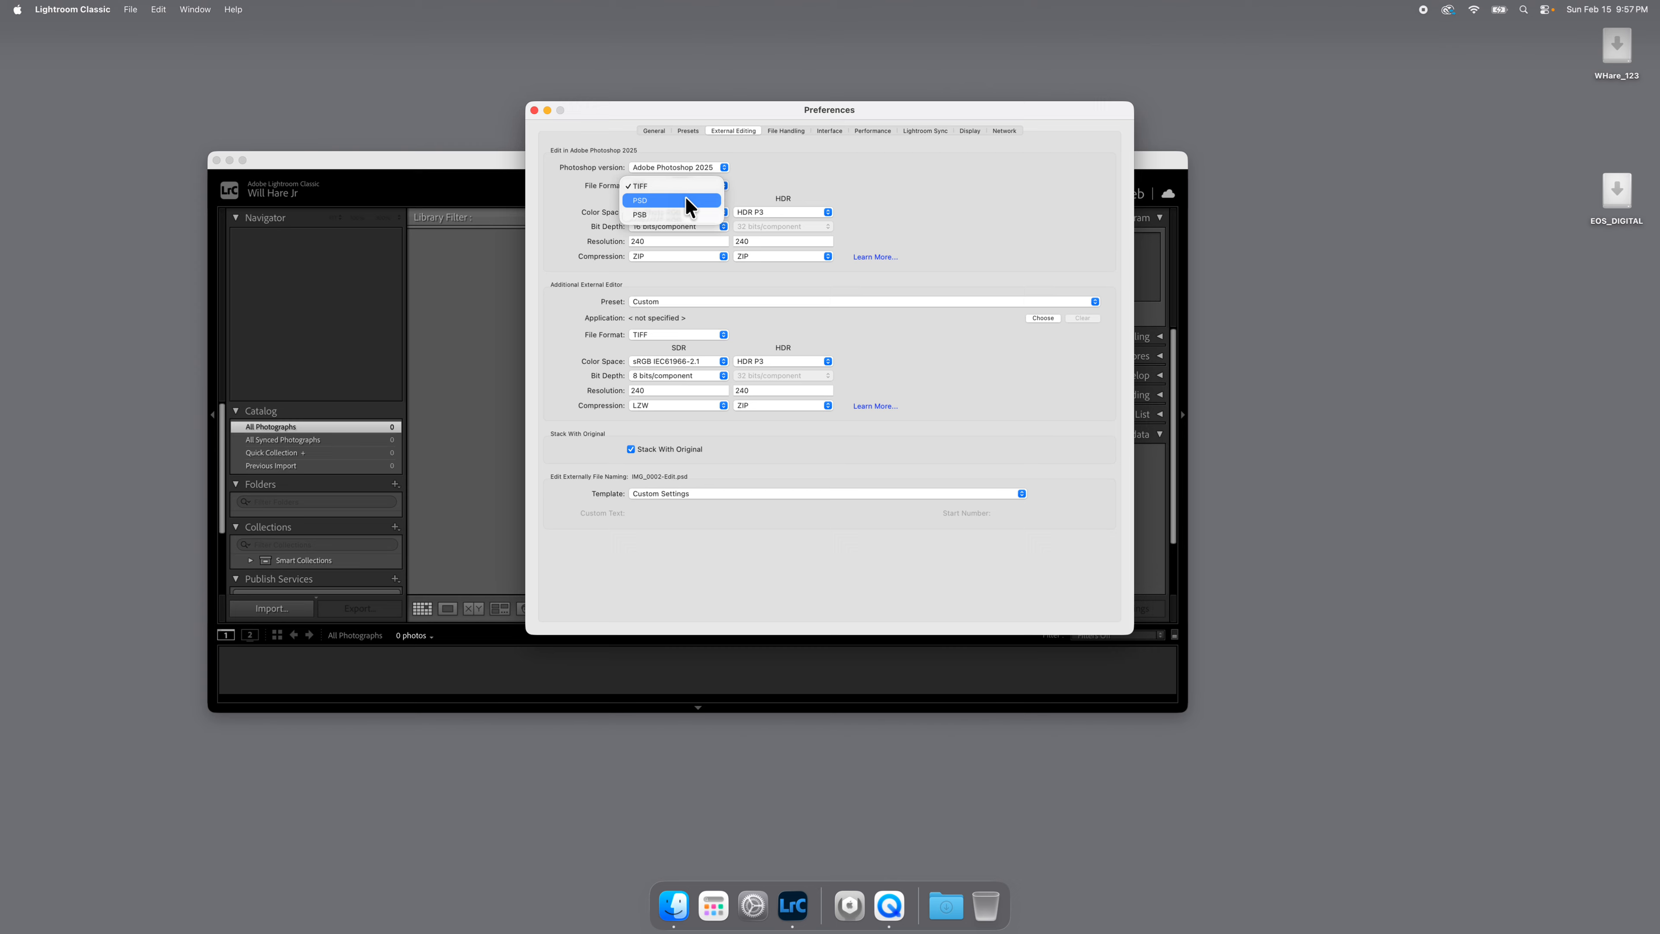
left_click(690, 200)
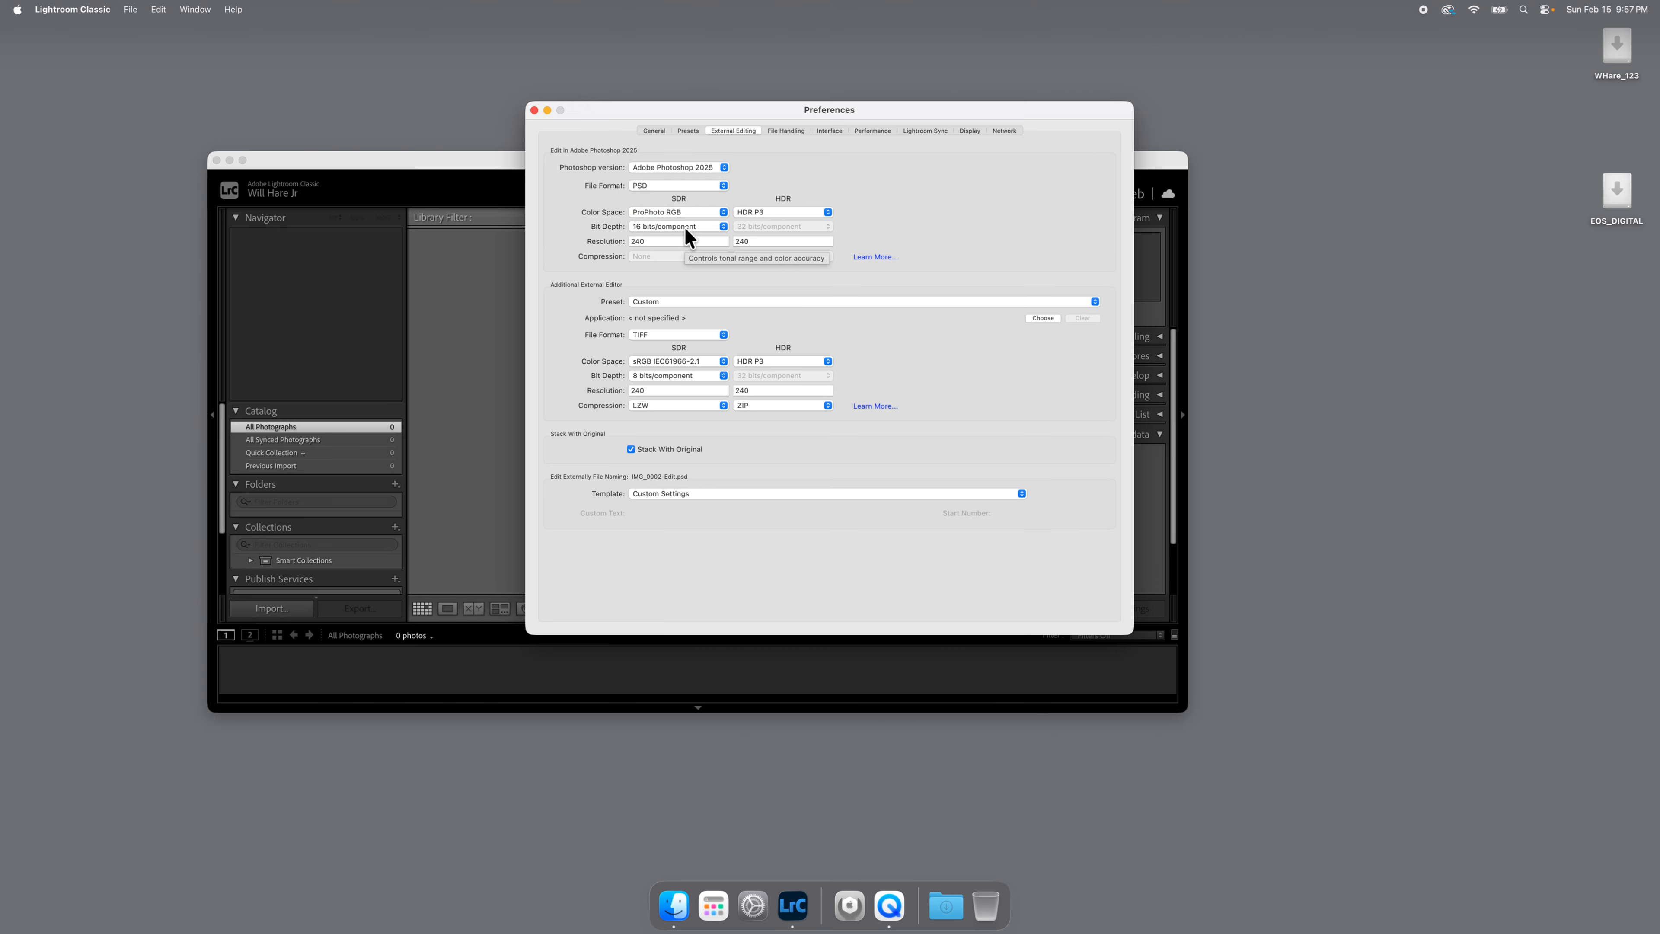
Set the SDR color space for Photoshop edits to Adobe RGB (1998) and the bit depth to 8 bits/component.
left_click(705, 213)
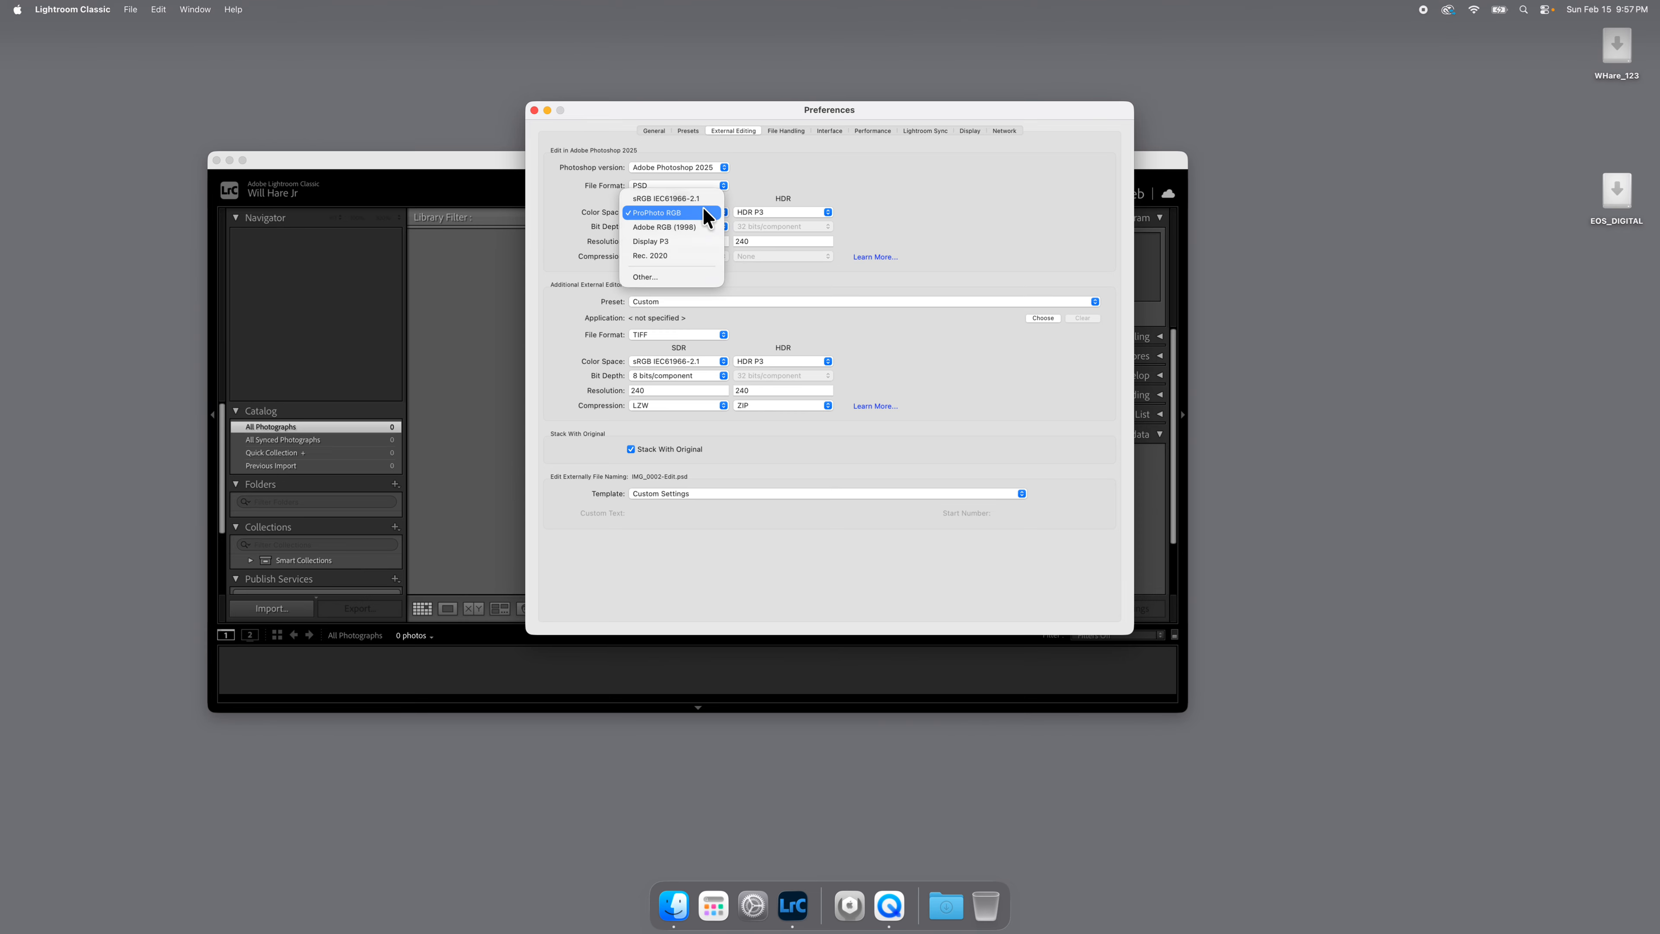
left_click(699, 228)
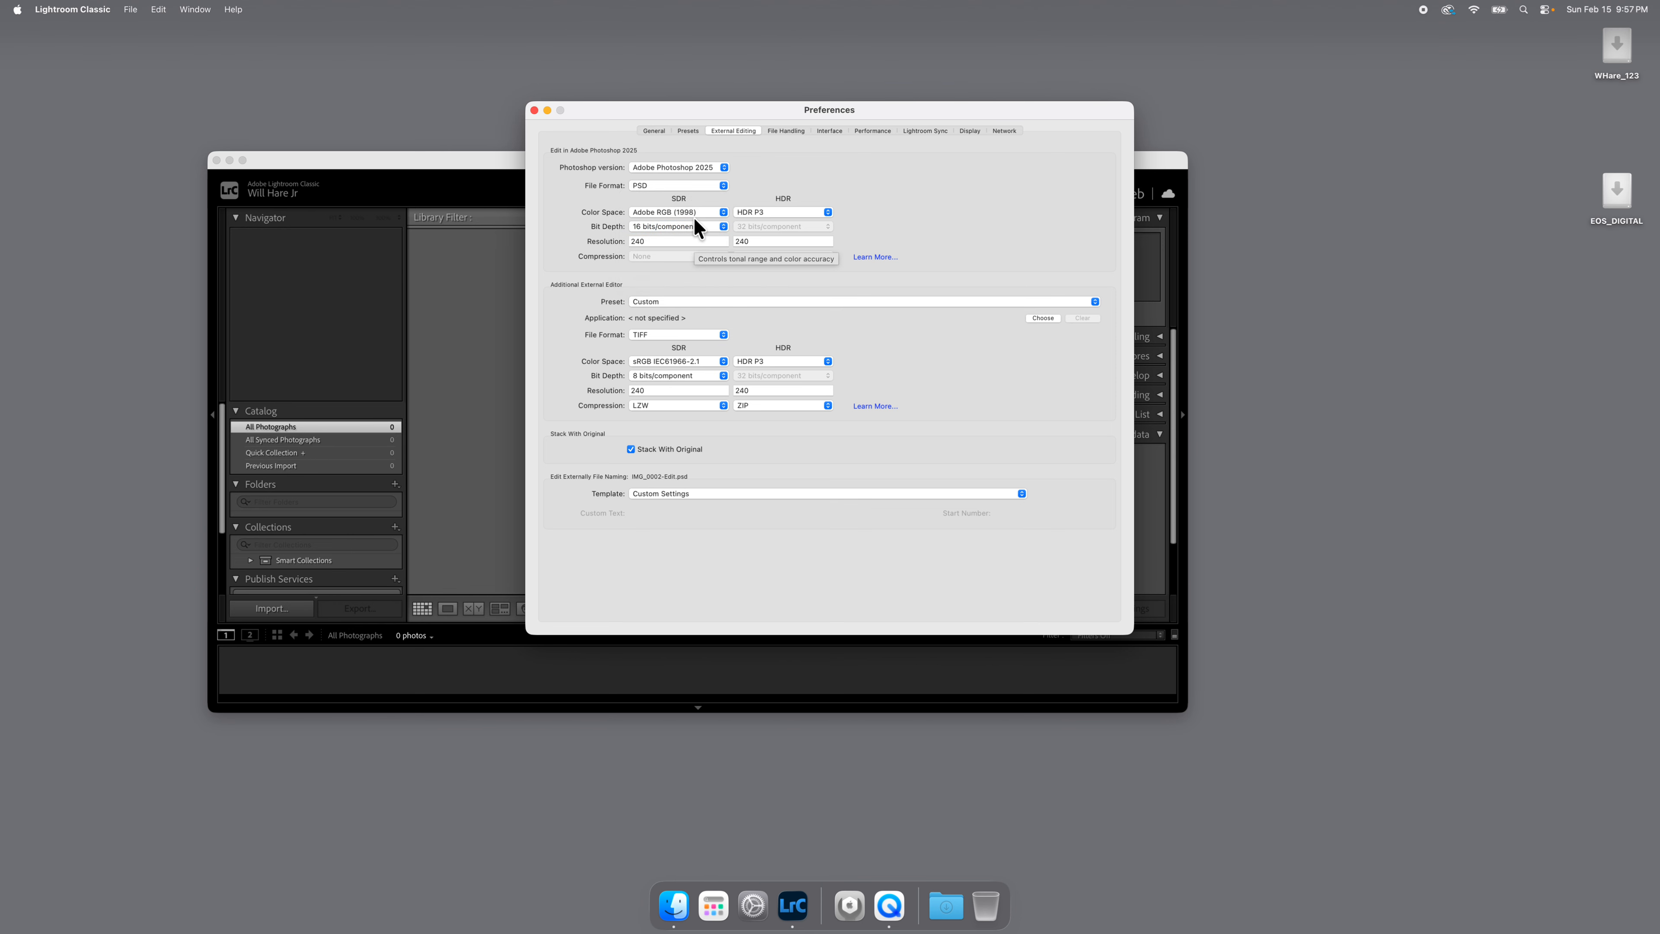
left_click(684, 229)
left_click(666, 213)
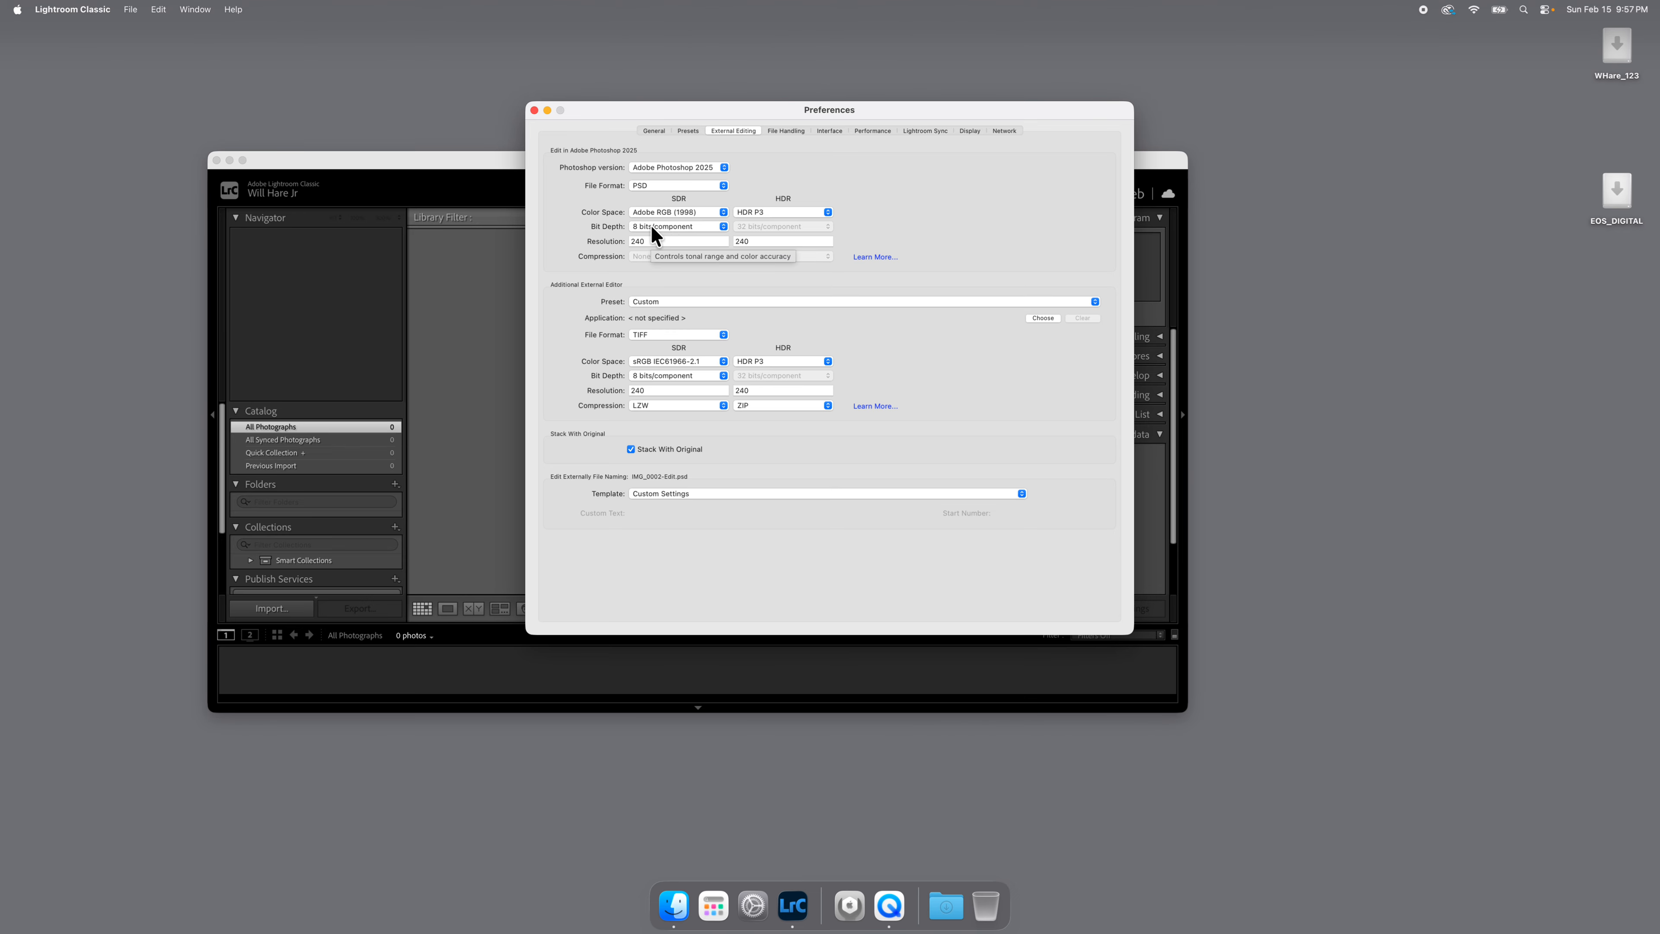
Set the SDR resolution for Photoshop edits to 300, replace the HDR resolution as well, and close the preferences.
double_click(648, 241)
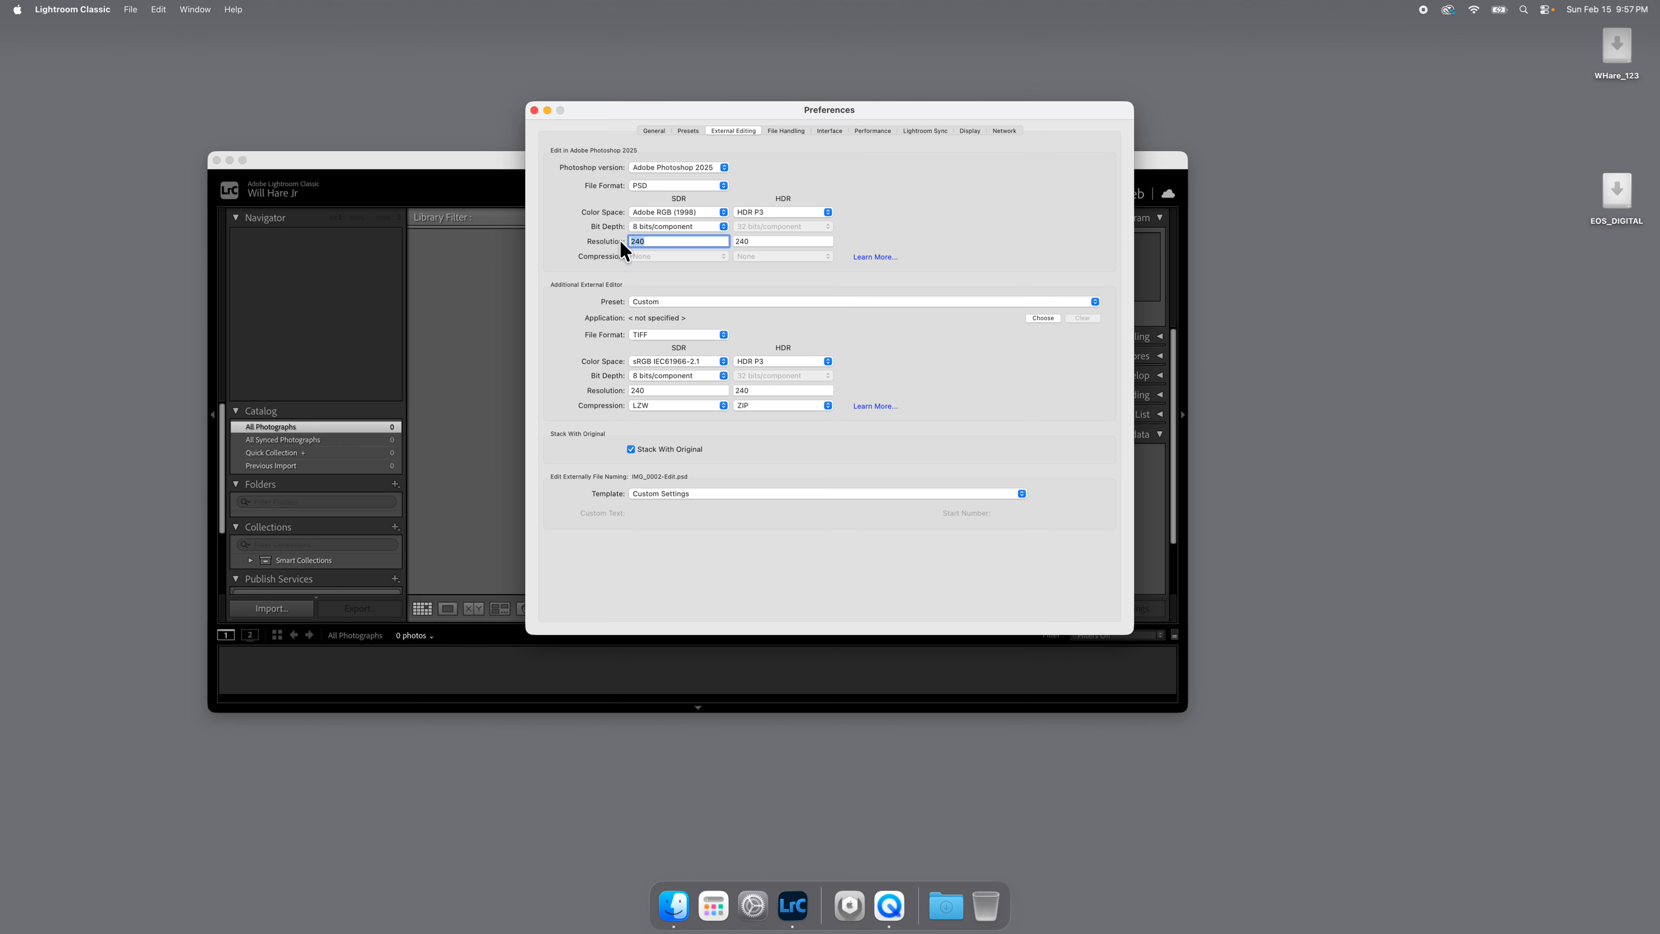
type("300")
key("Tab")
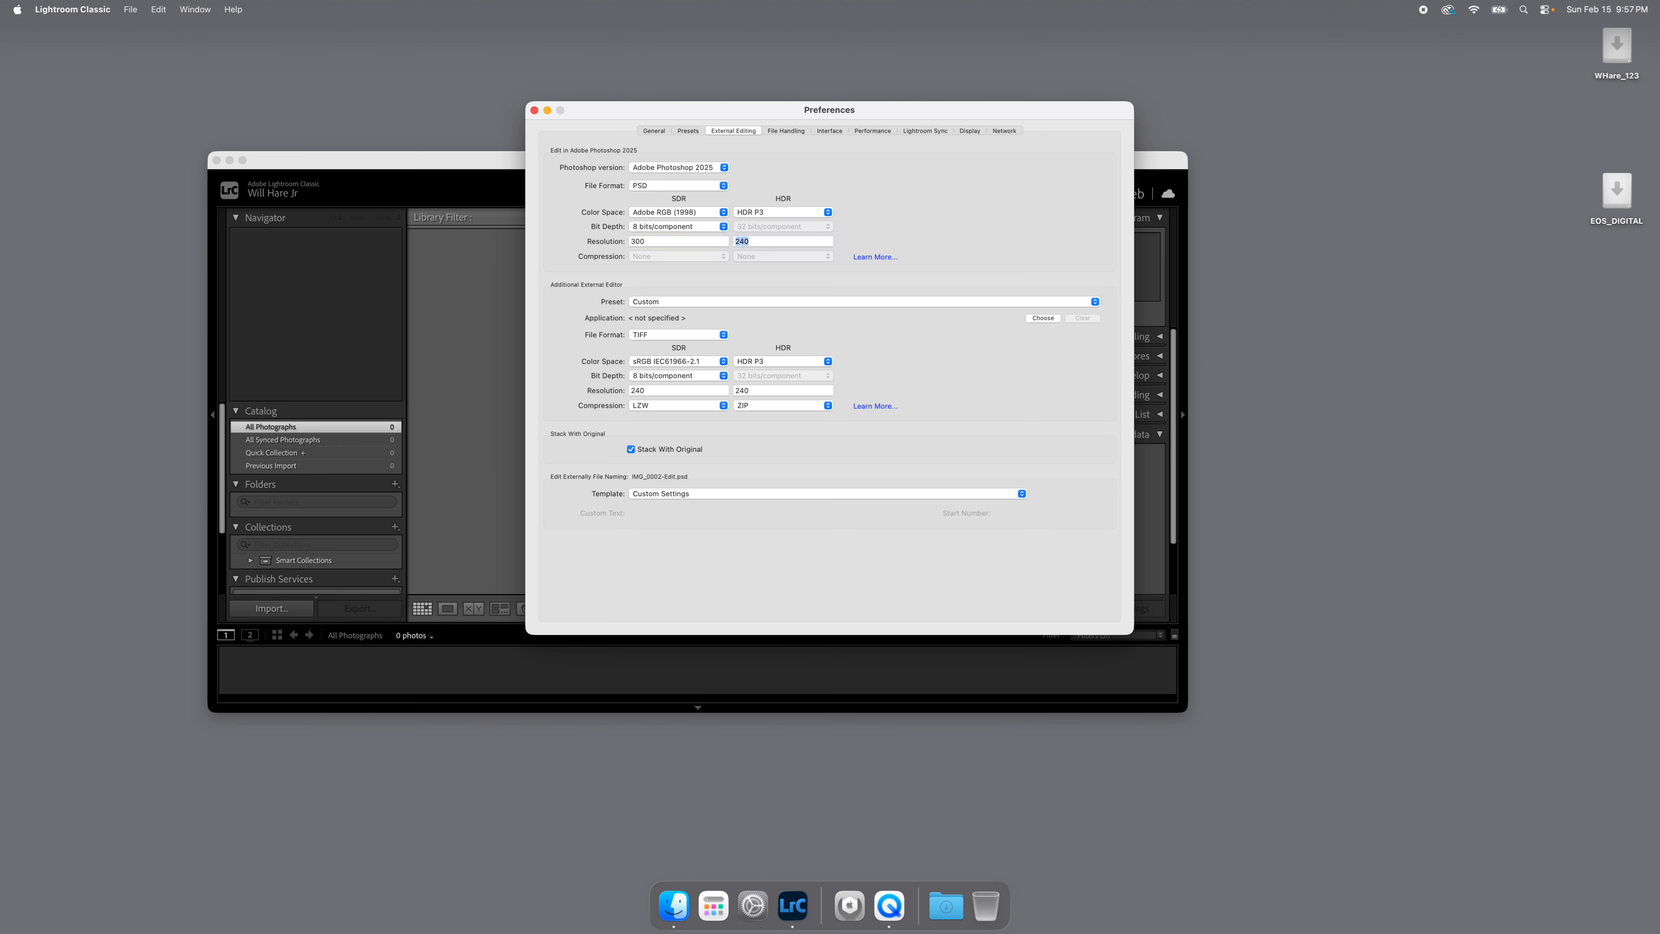
type("300")
left_click(785, 131)
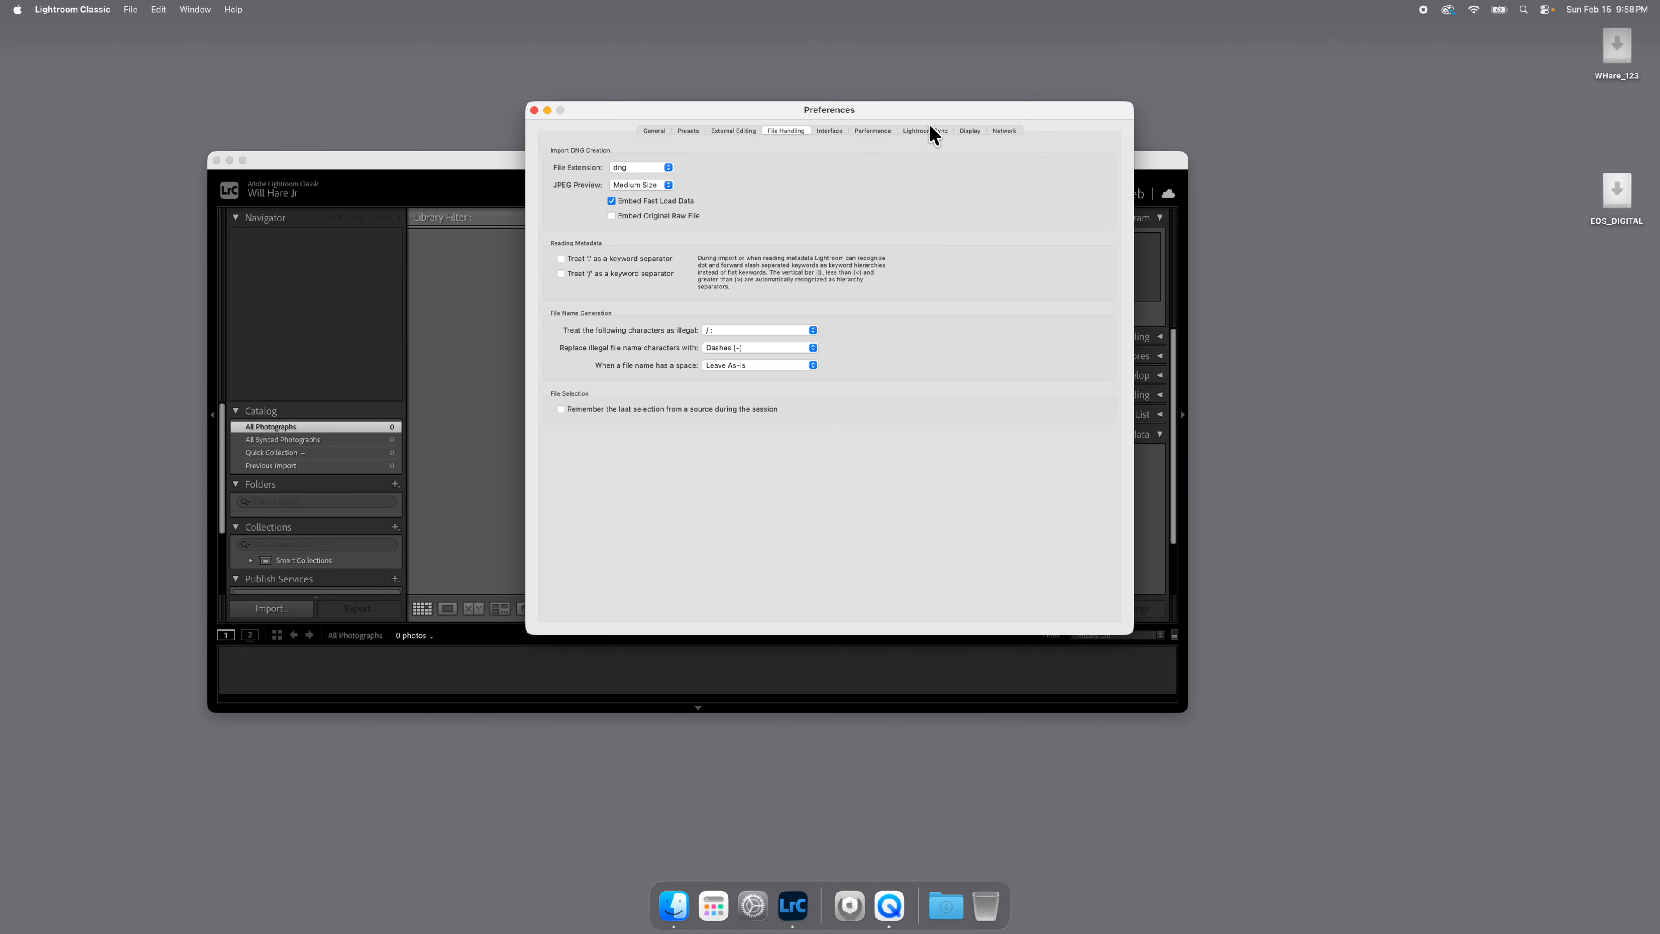
left_click(534, 110)
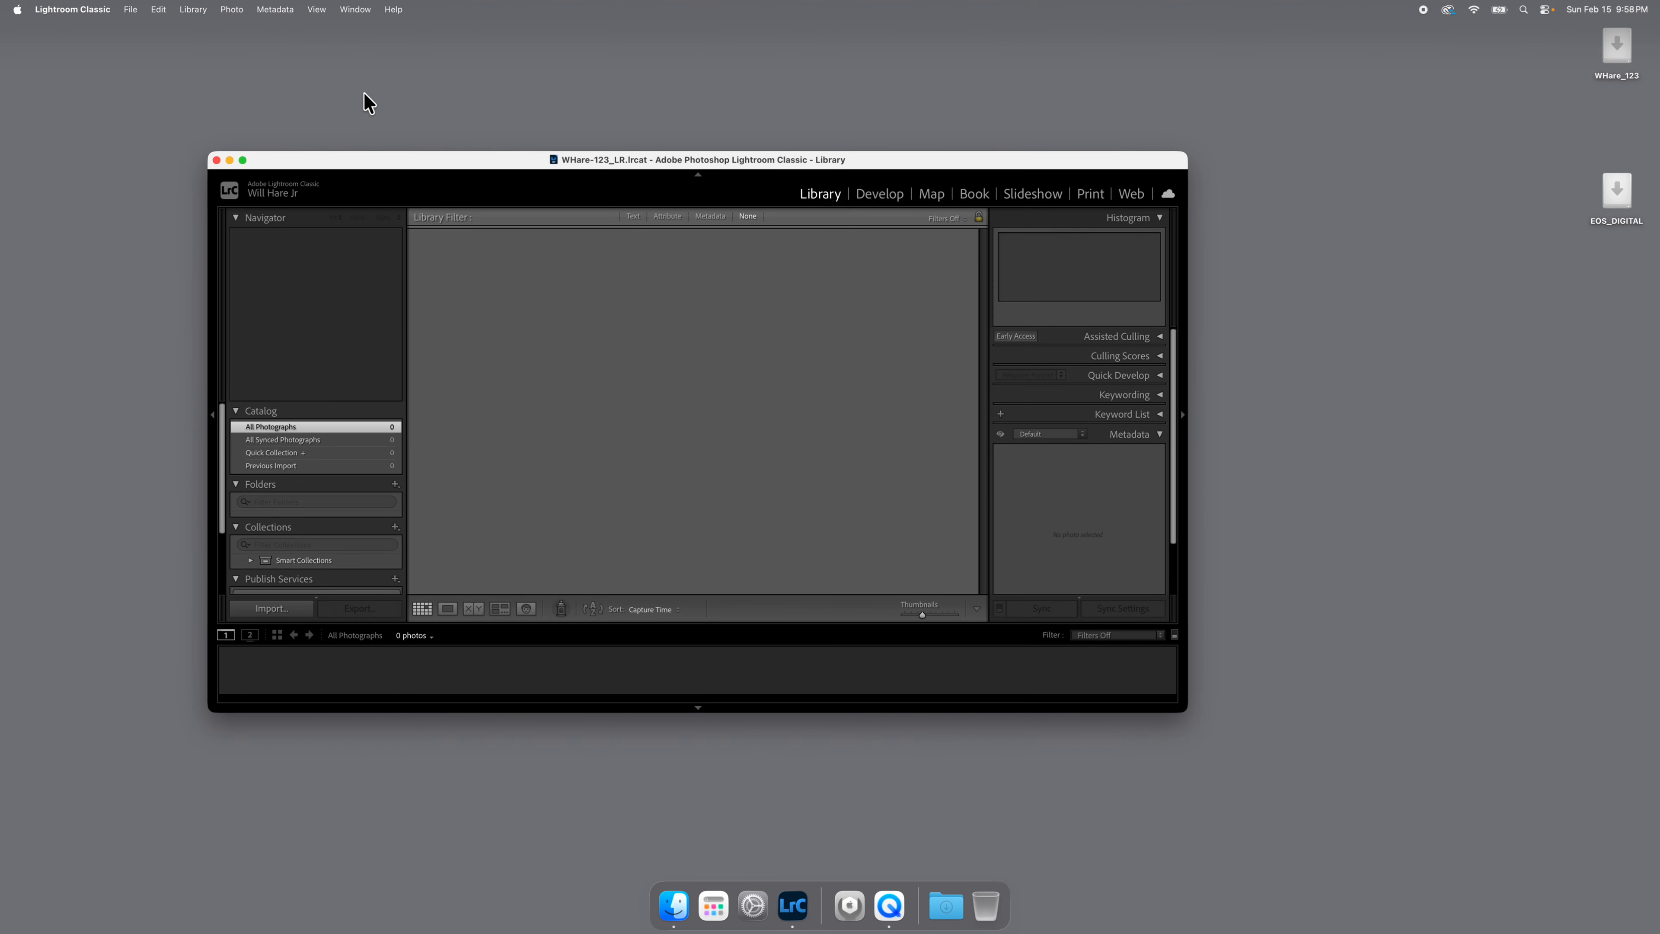
Enable automatic writing of changes into sidecar files (XMP/ACR) in the catalog settings, and quit Lightroom Classic.
left_click(96, 11)
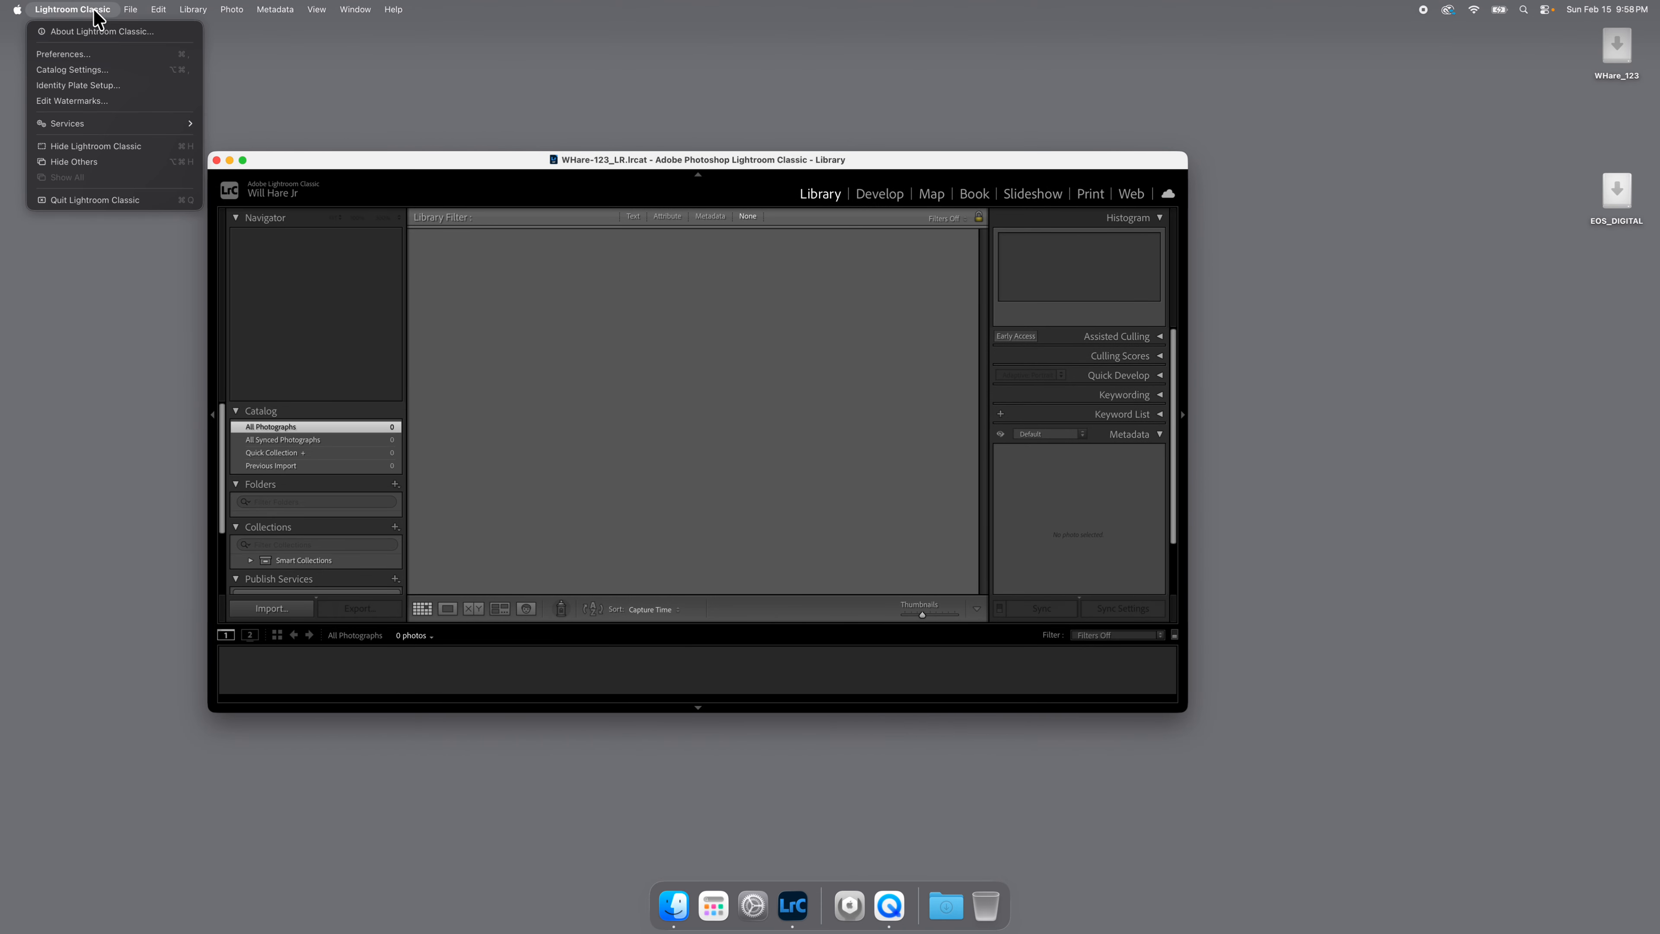
left_click(72, 67)
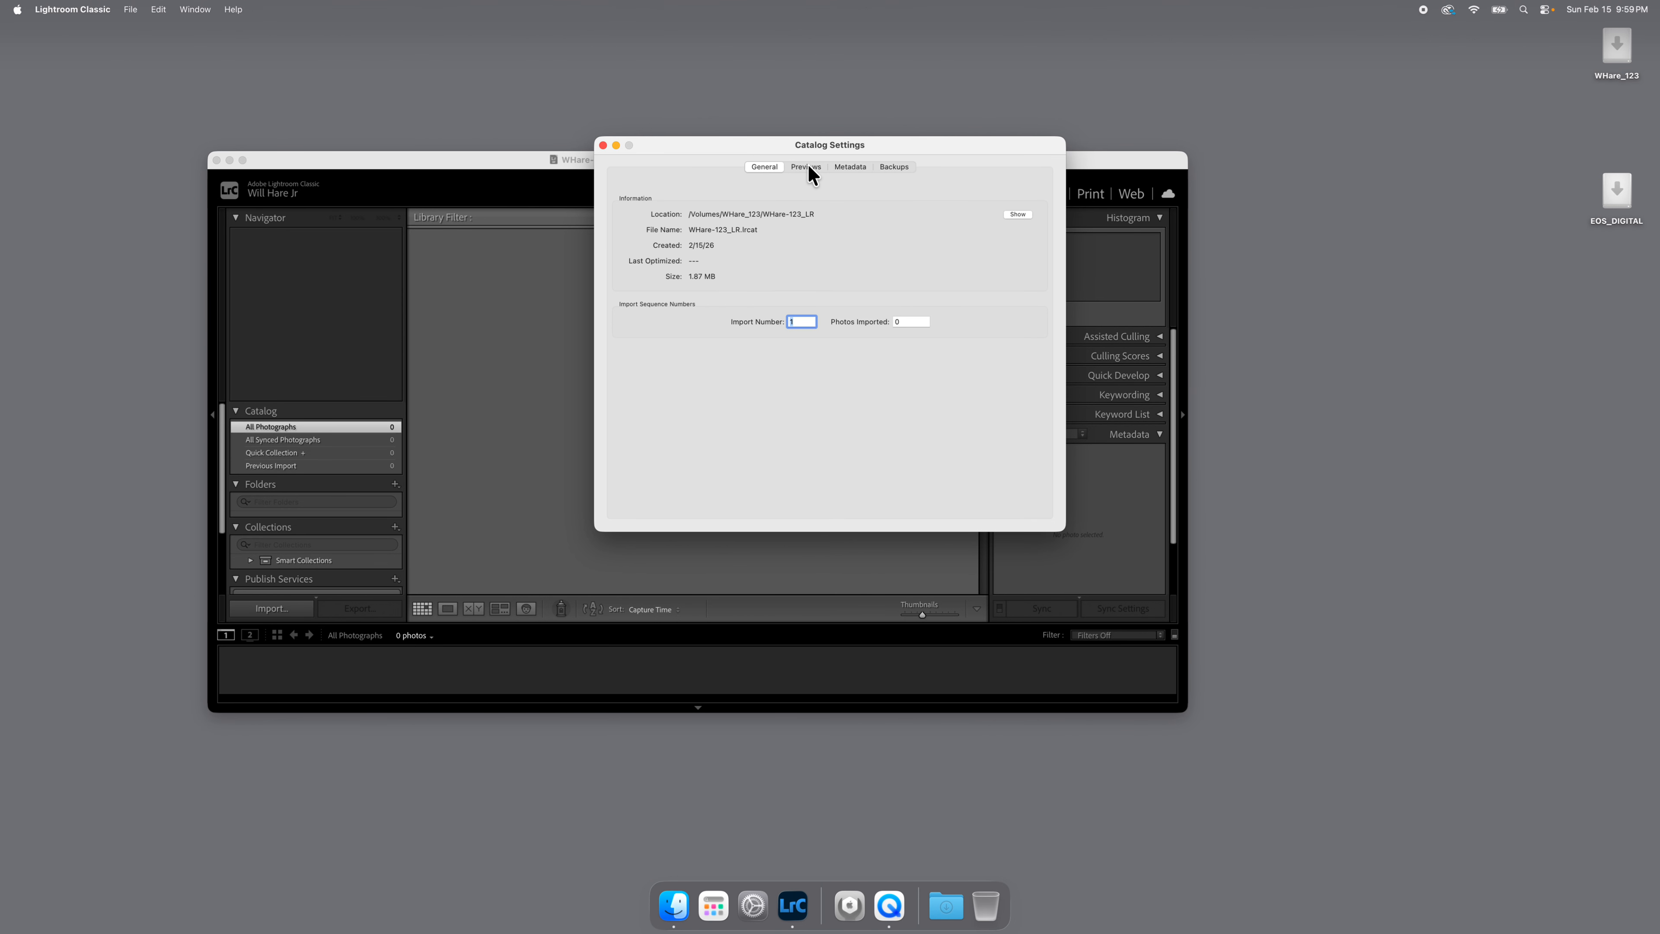
left_click(848, 167)
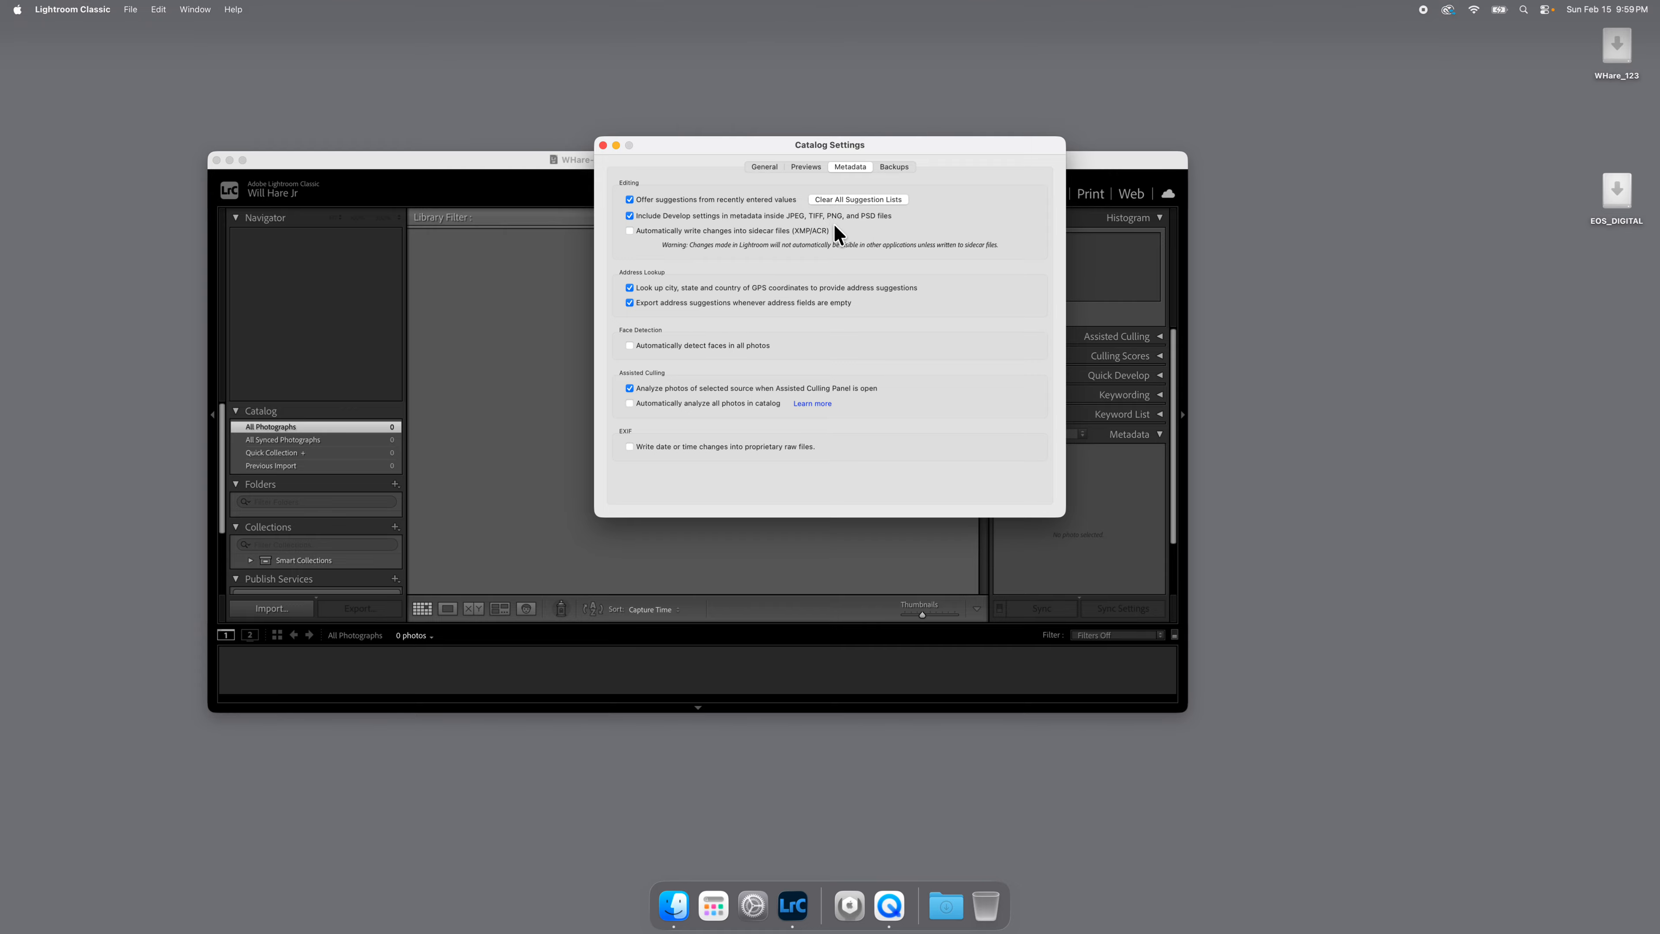
left_click(628, 230)
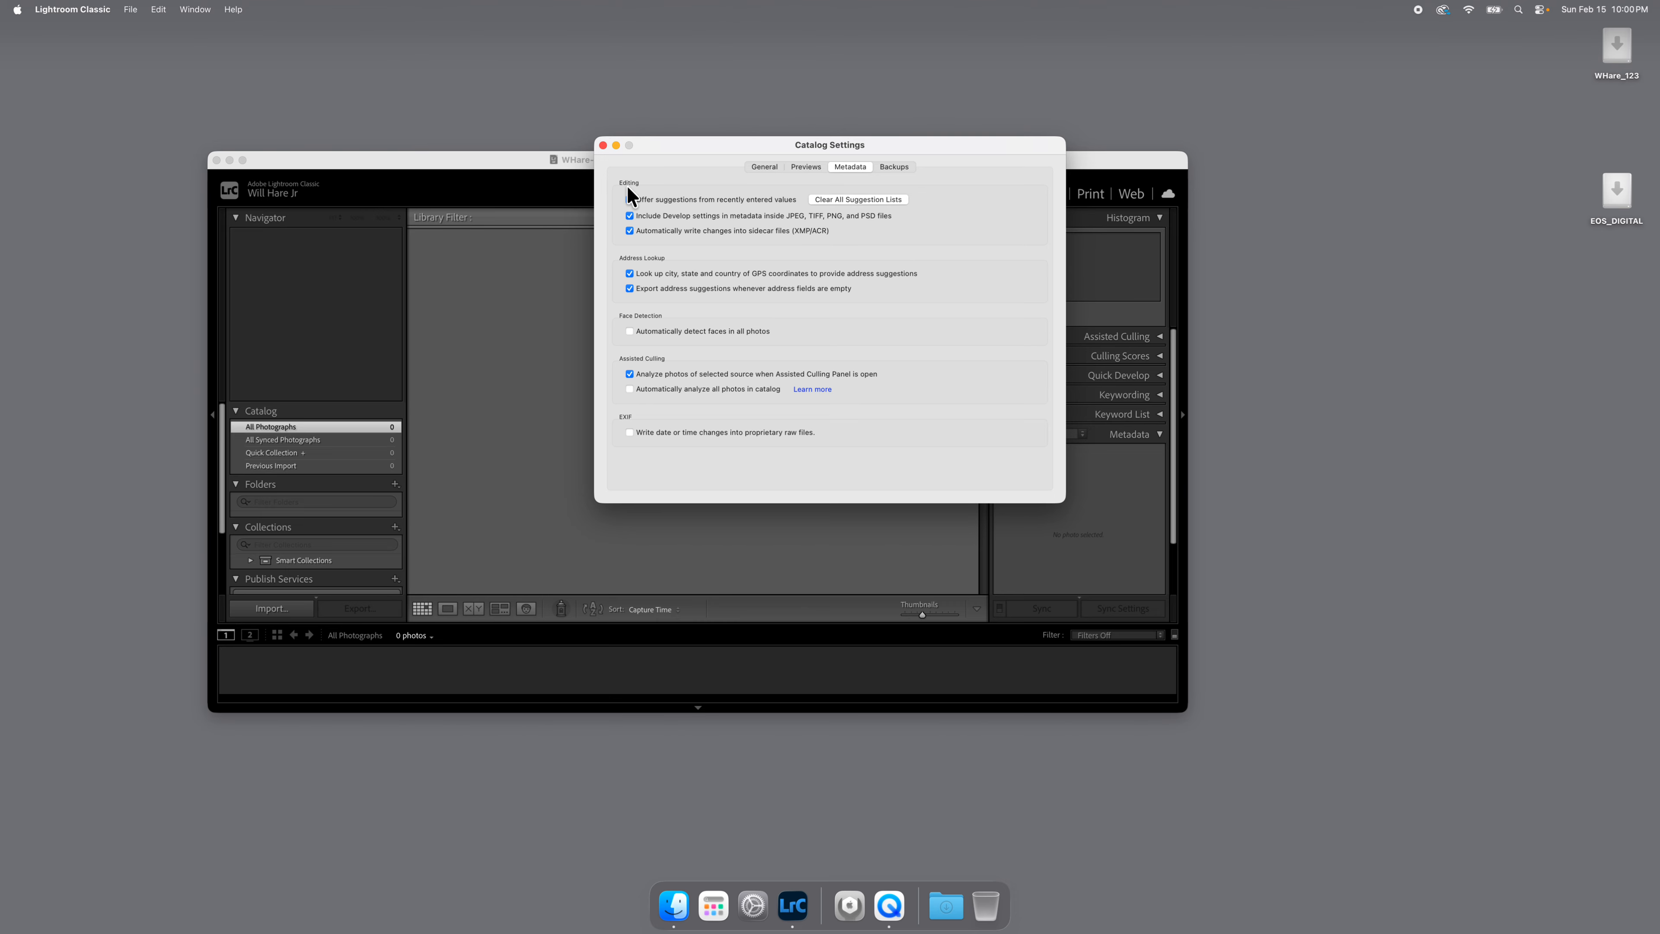
left_click(604, 145)
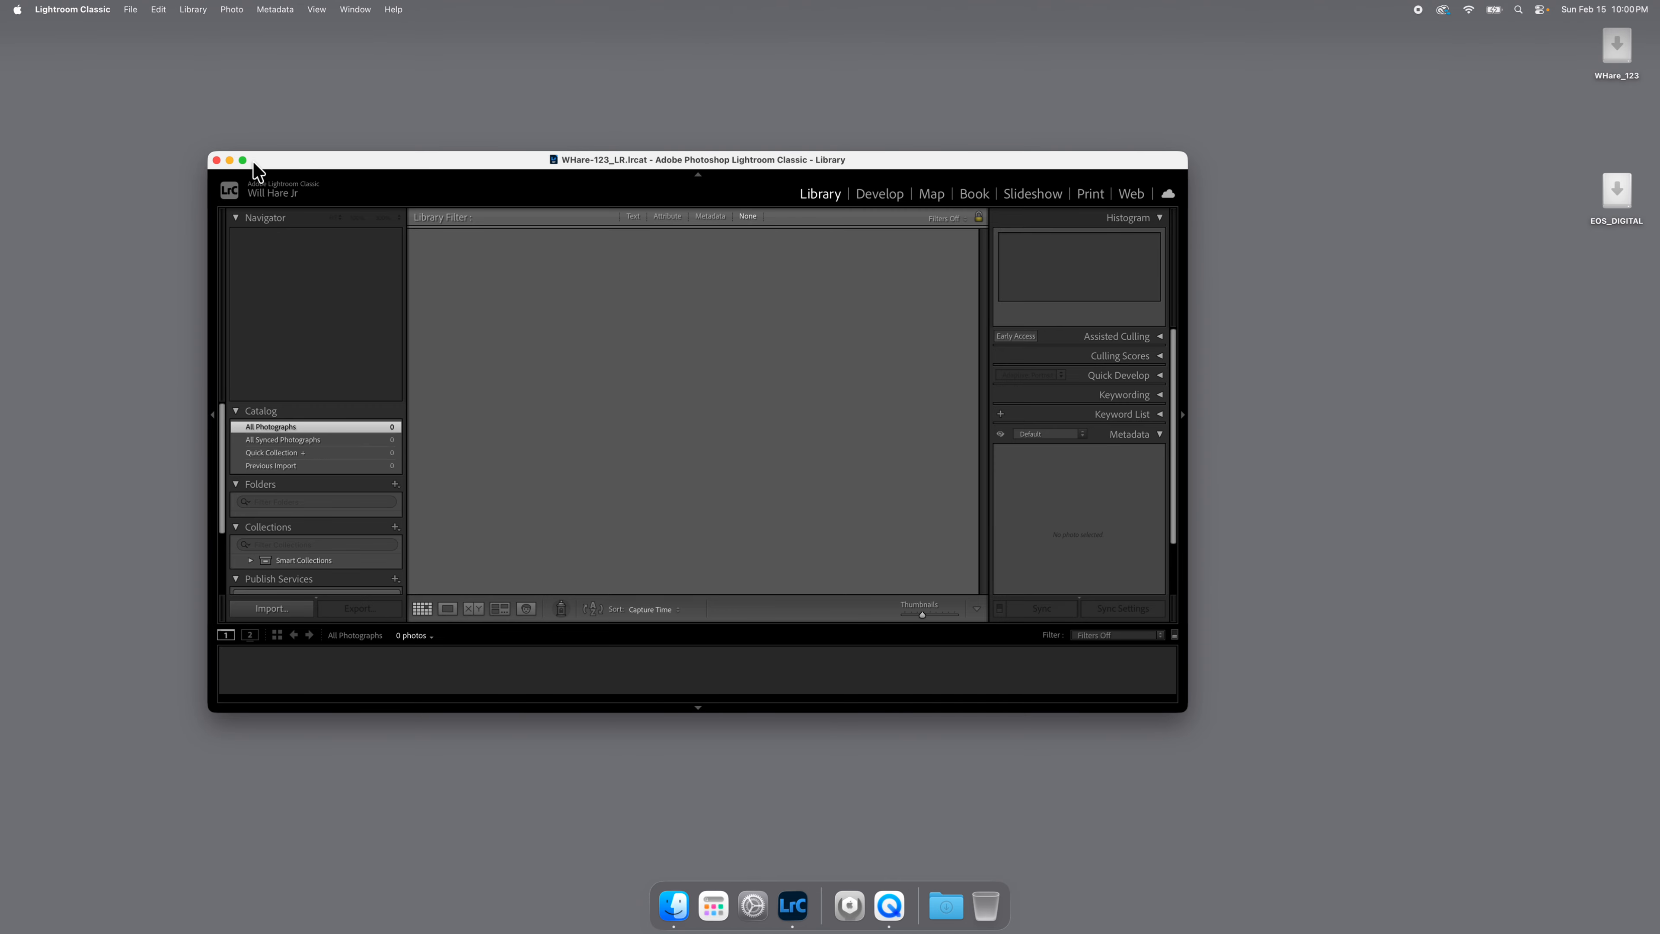
left_click(217, 161)
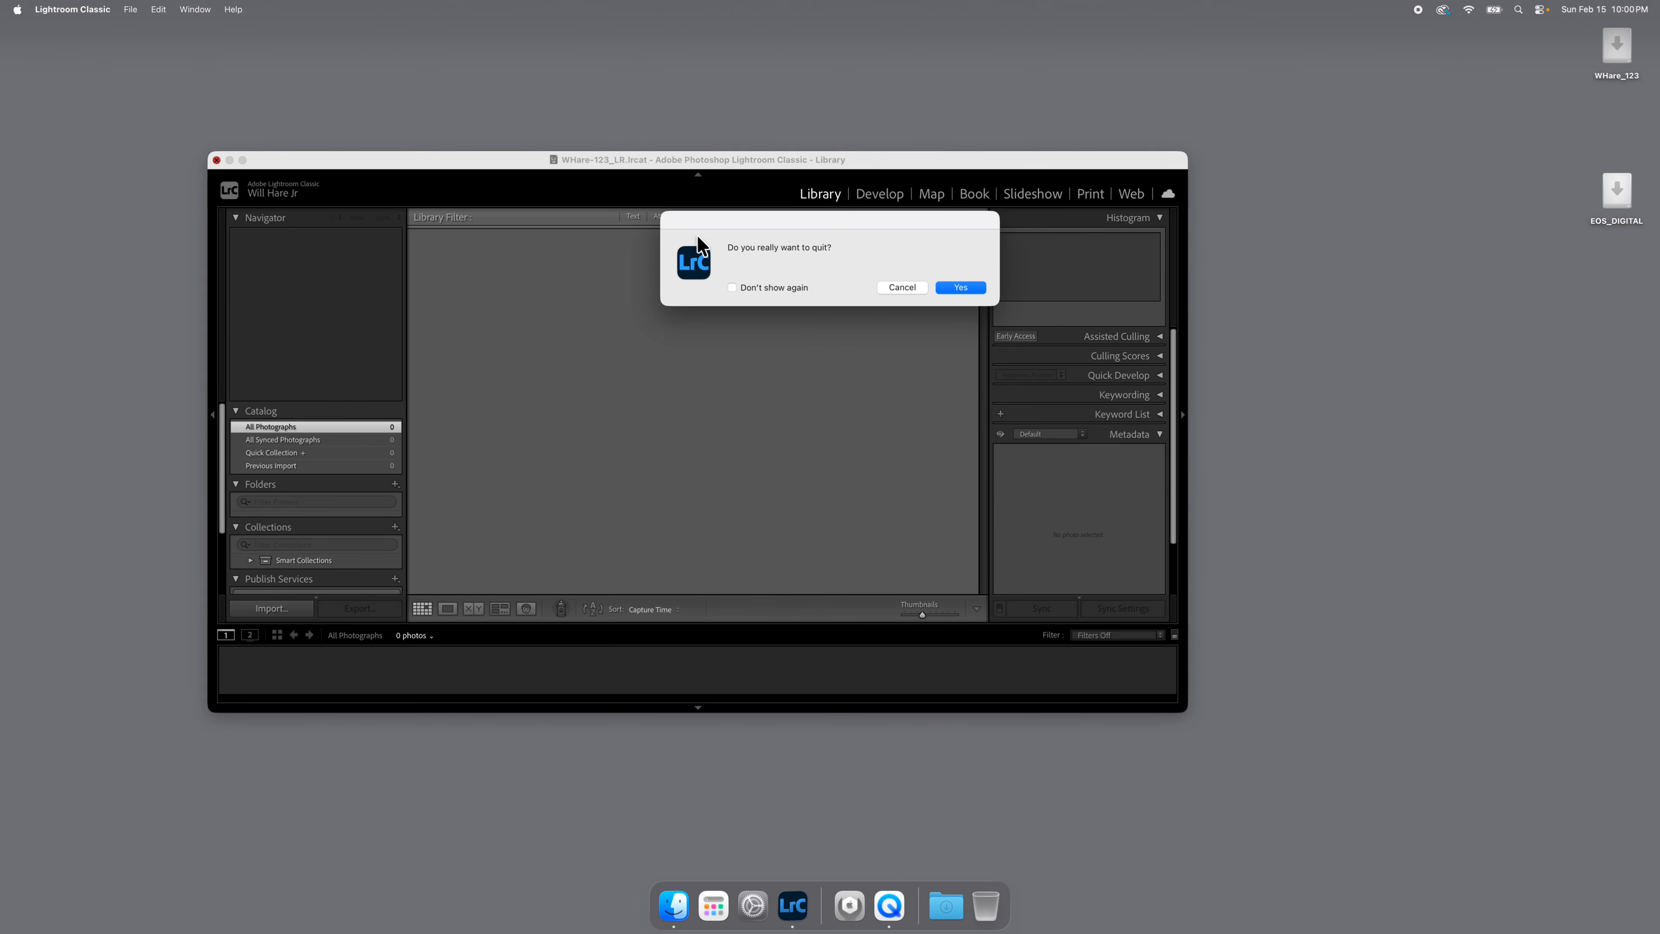
left_click(953, 285)
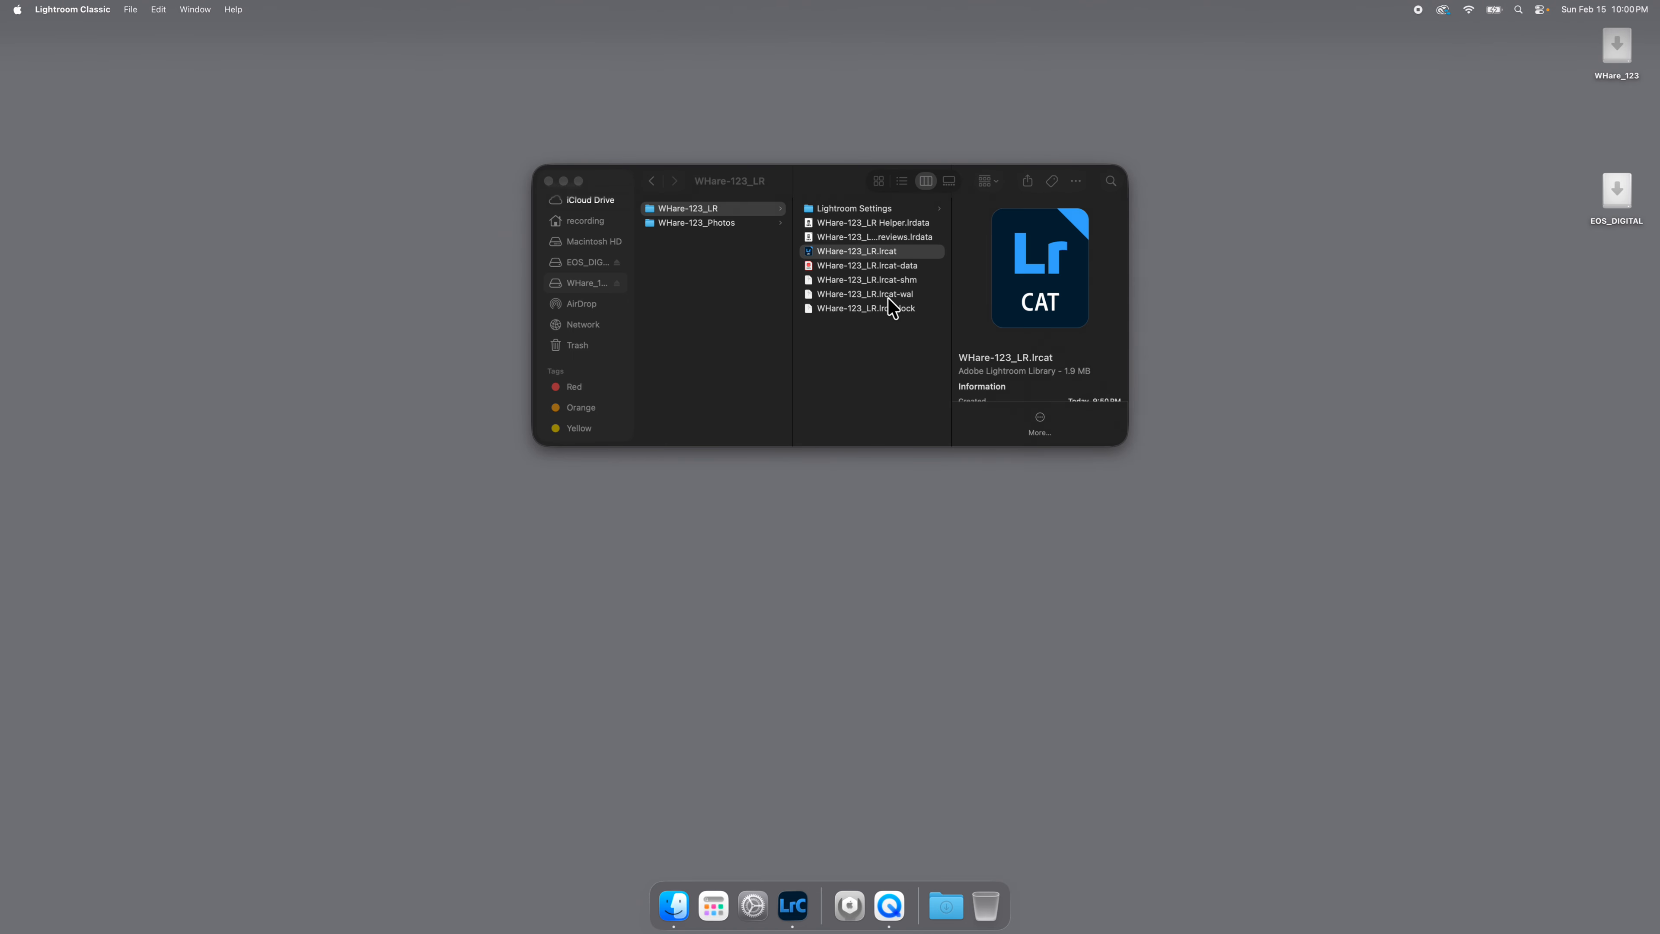